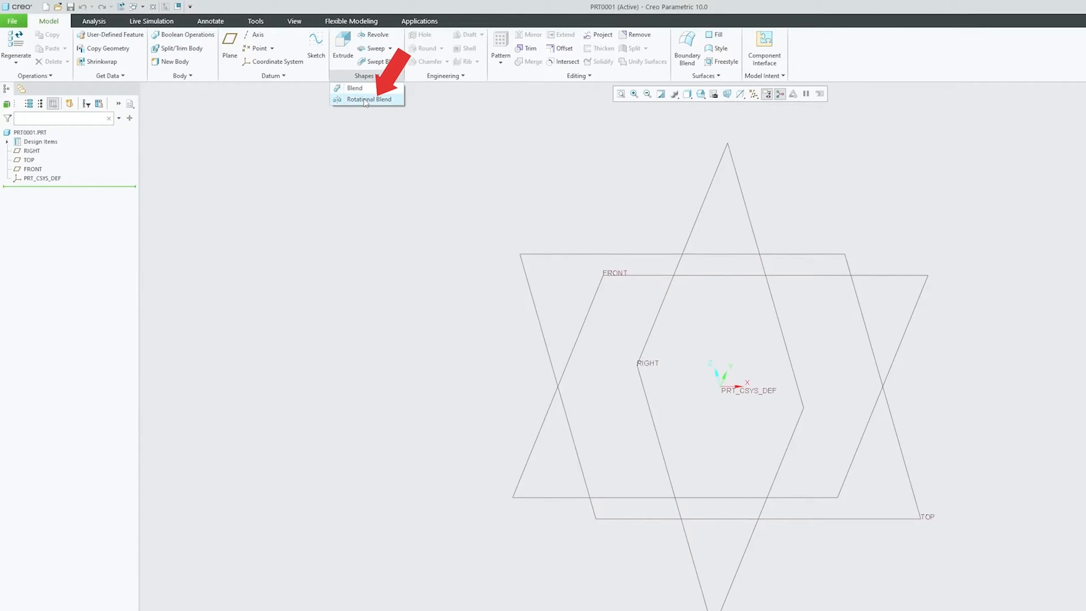
left_click(366, 99)
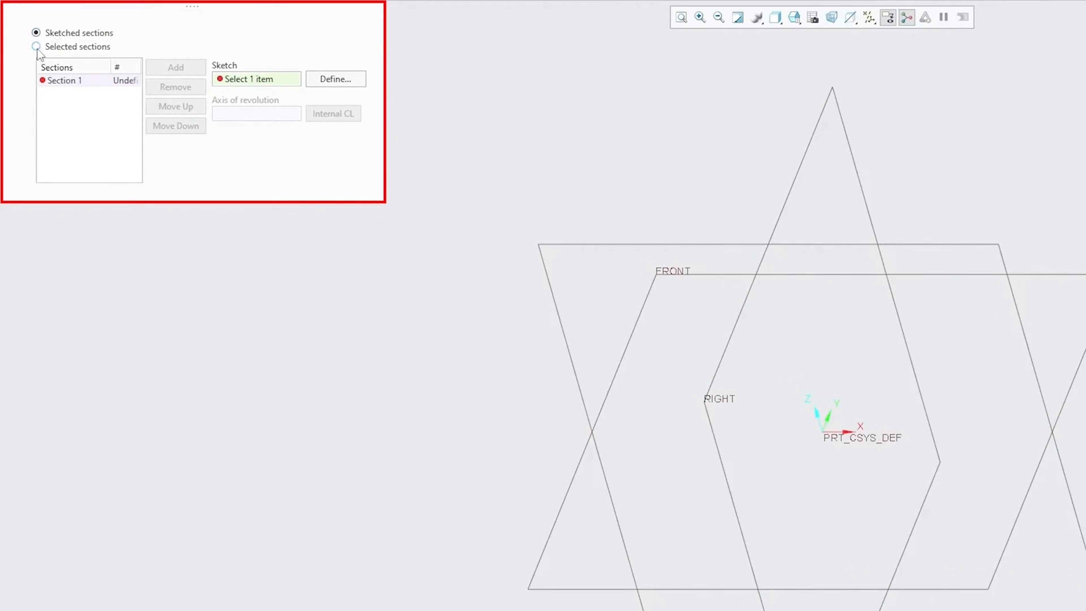
left_click(37, 47)
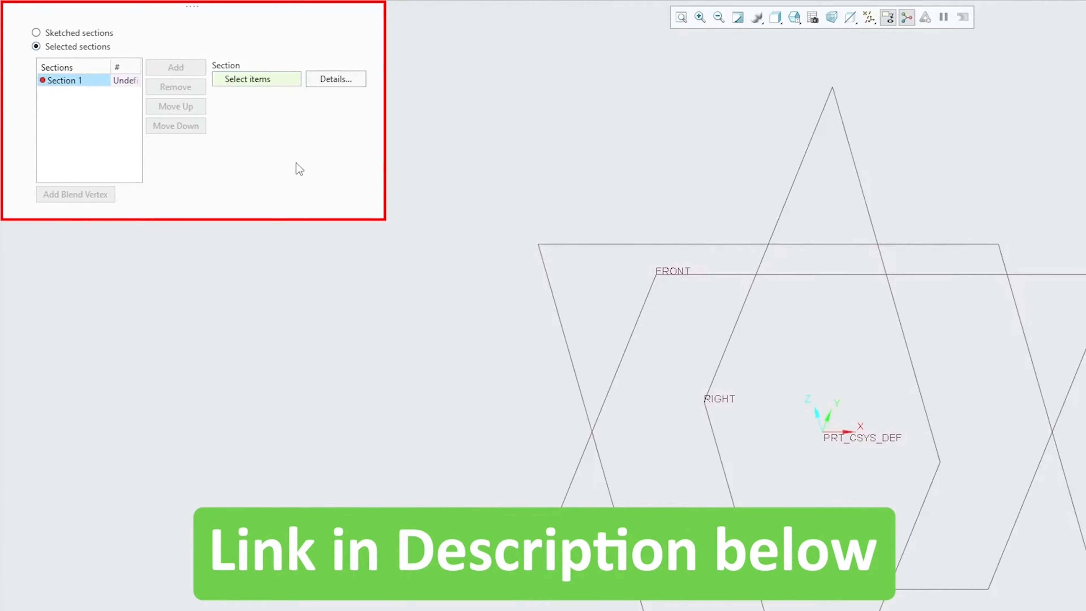
middle_click_drag(502, 286, 495, 310)
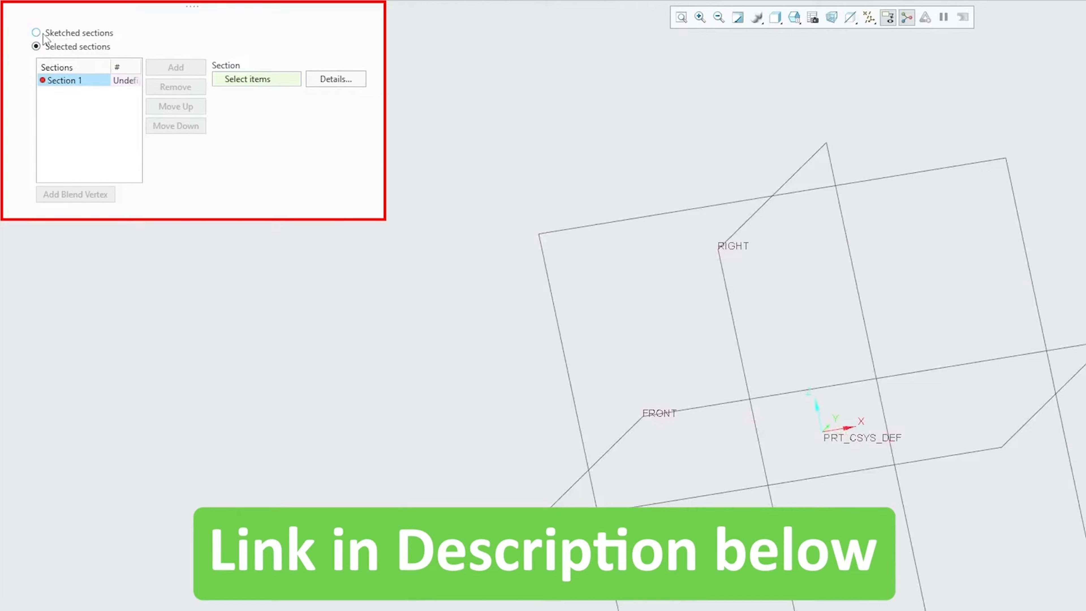
mouse_move(440, 229)
middle_mouse_down()
mouse_move(458, 271)
mouse_move(463, 262)
middle_mouse_up()
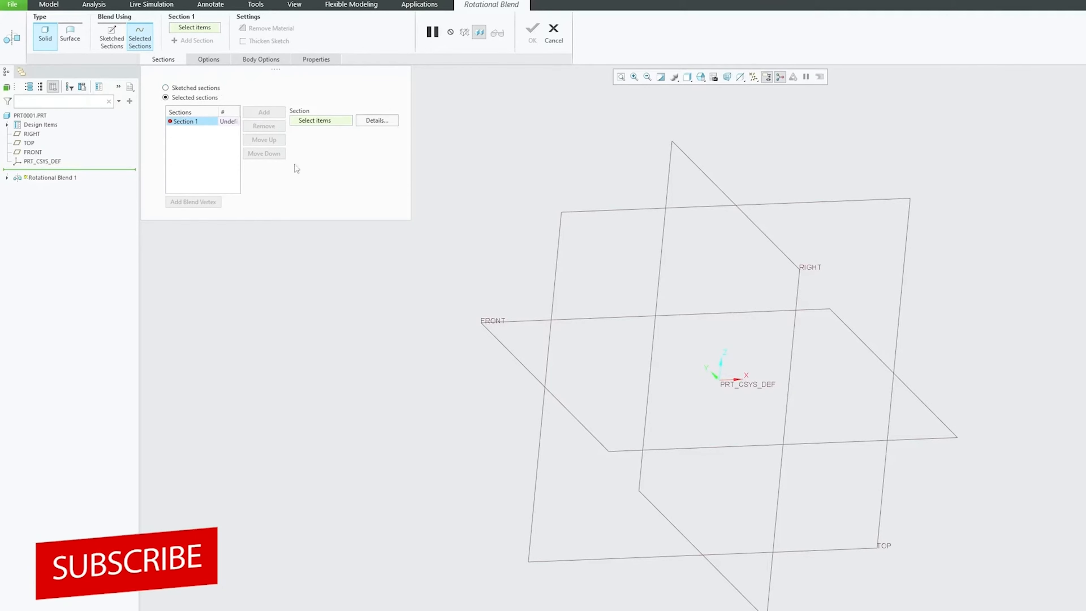
left_click(552, 34)
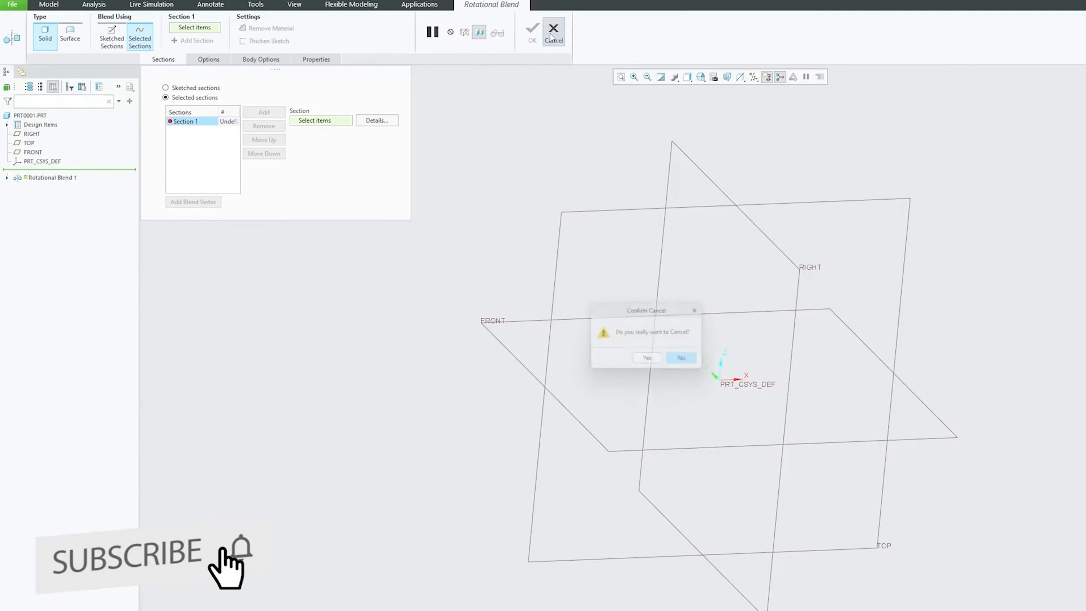
left_click(642, 361)
Step: Create a datum axis along the Z axis of the default coordinate system PRT_CSYS_DEF
scroll(370, 300, "up", 4)
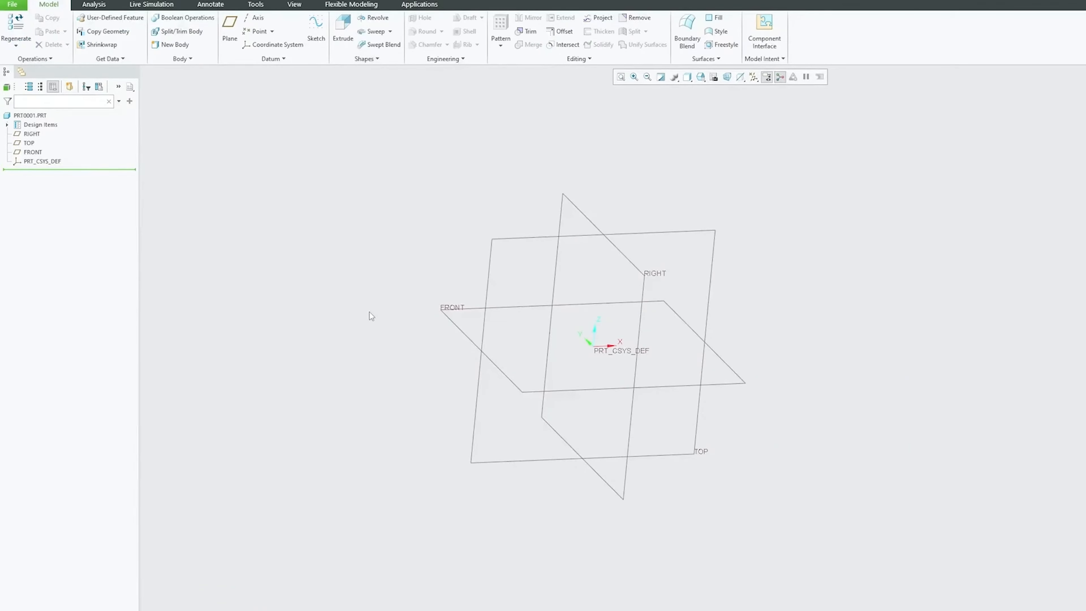
middle_click_drag(371, 312, 349, 297)
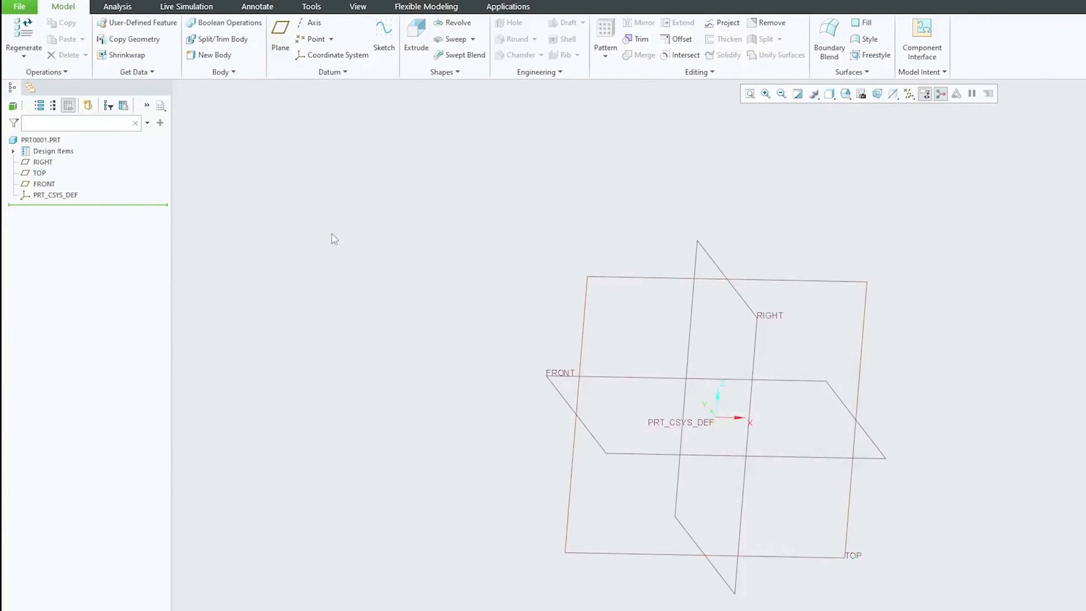
mouse_move(427, 262)
middle_mouse_down()
mouse_move(415, 294)
mouse_move(433, 261)
middle_mouse_up()
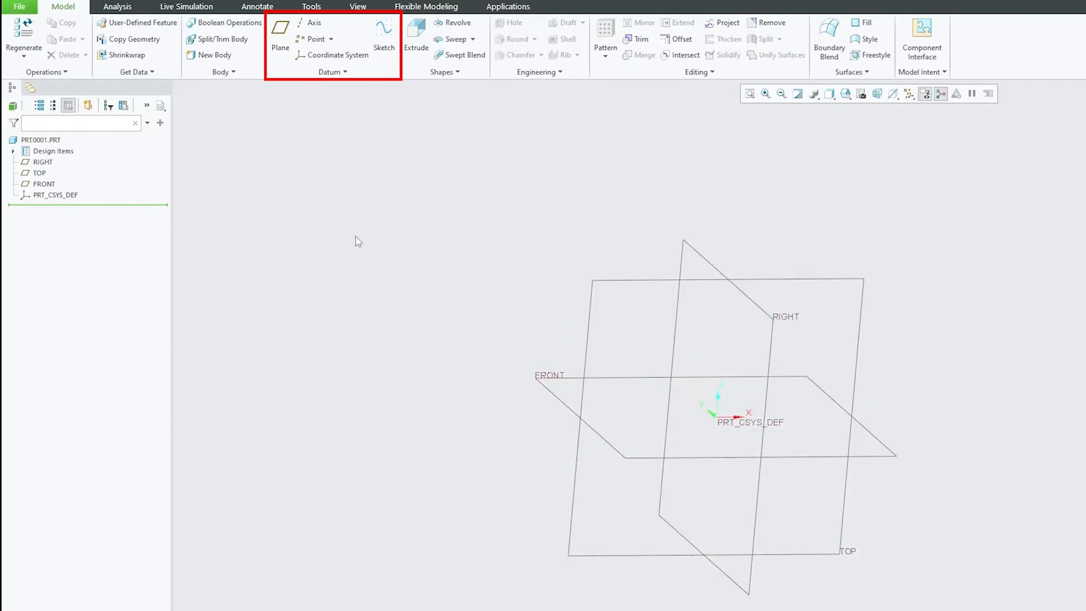
left_click(311, 22)
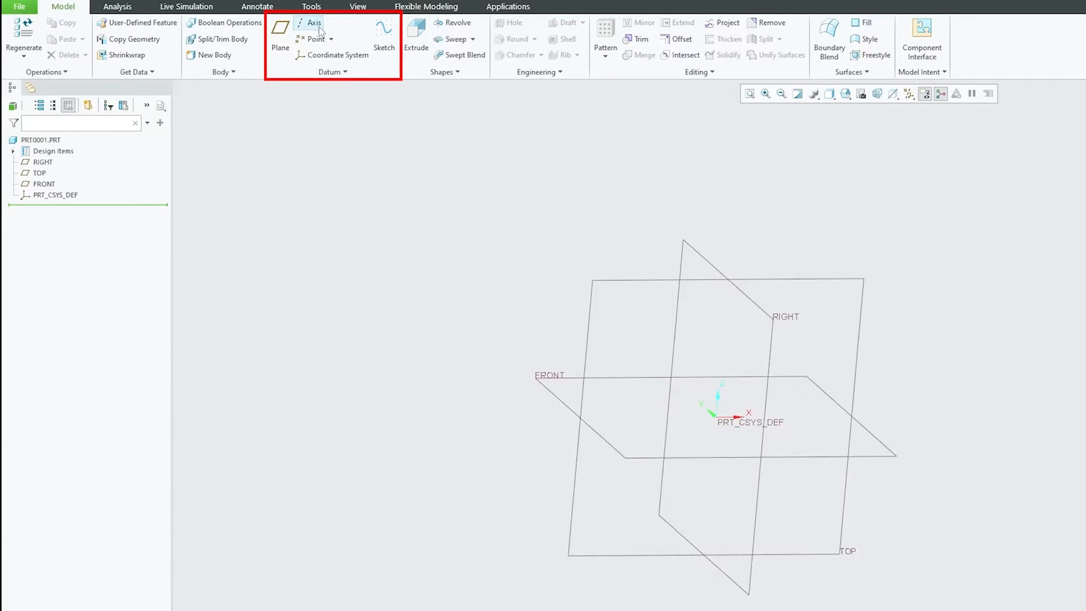
left_click(726, 404)
left_click(303, 311)
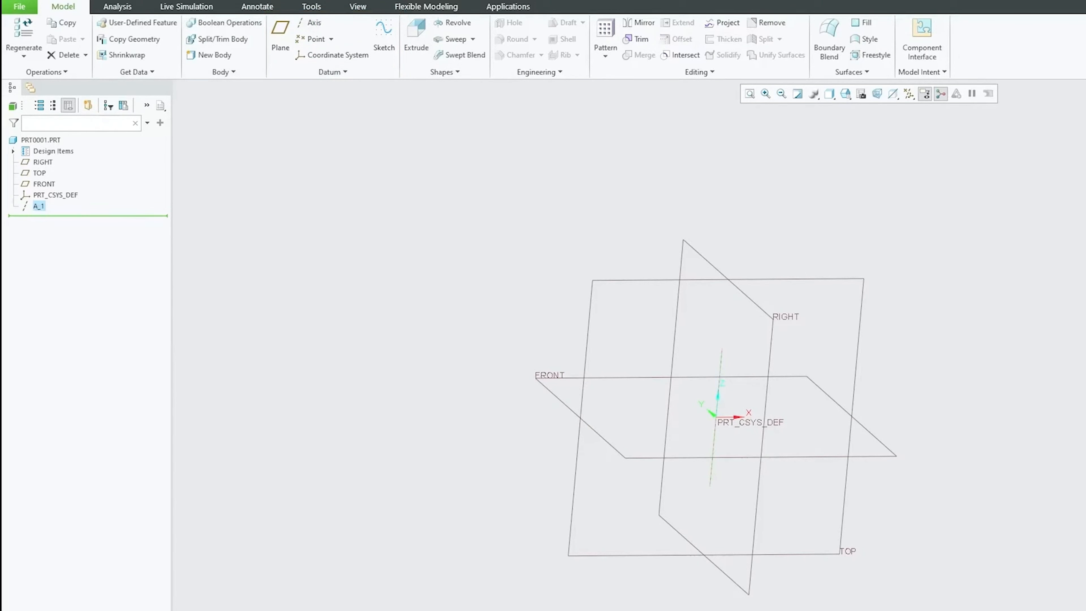
Step: Create a datum plane through axis A_1, rotated 45 degrees from the TOP plane
left_click(280, 38)
left_click(642, 280)
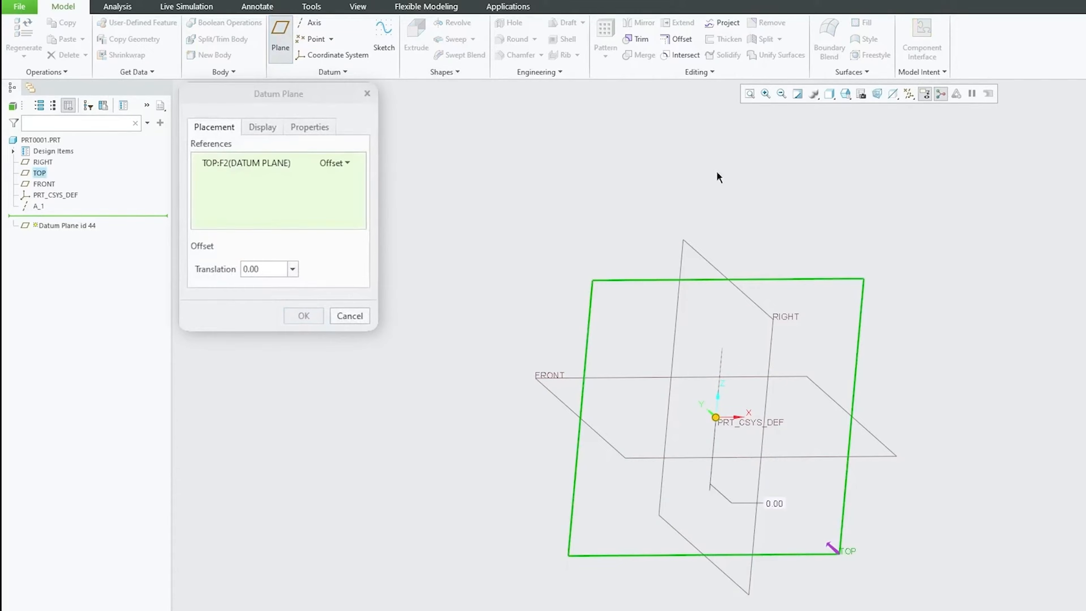
left_click(723, 358, "ctrl")
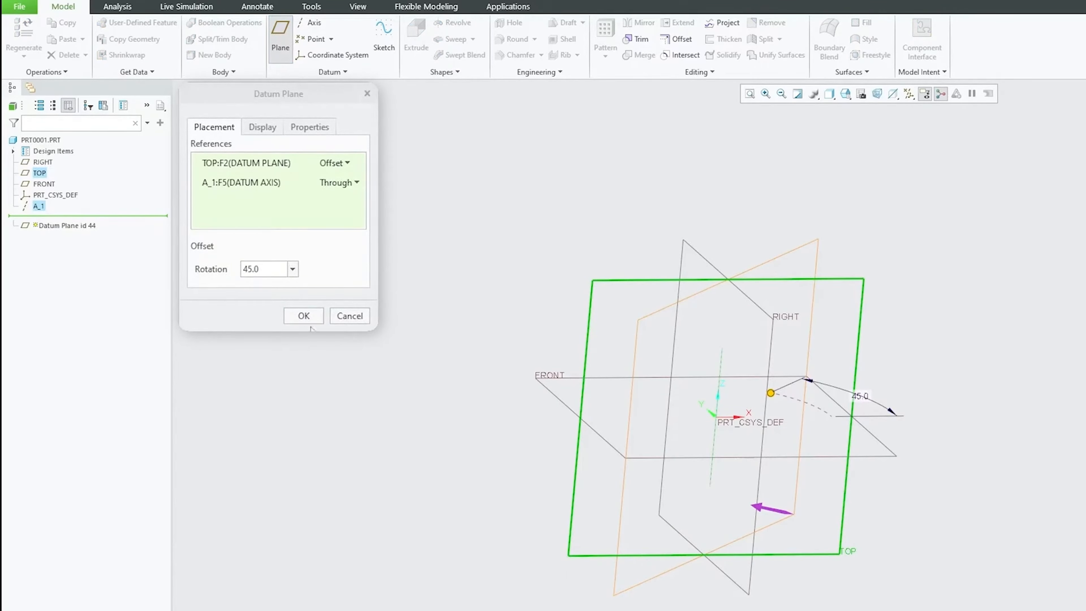
left_click(306, 320)
Step: Create a second datum plane through axis A_1, offset from the TOP plane with a rotation of 330 degrees
middle_click_drag(962, 318, 717, 299)
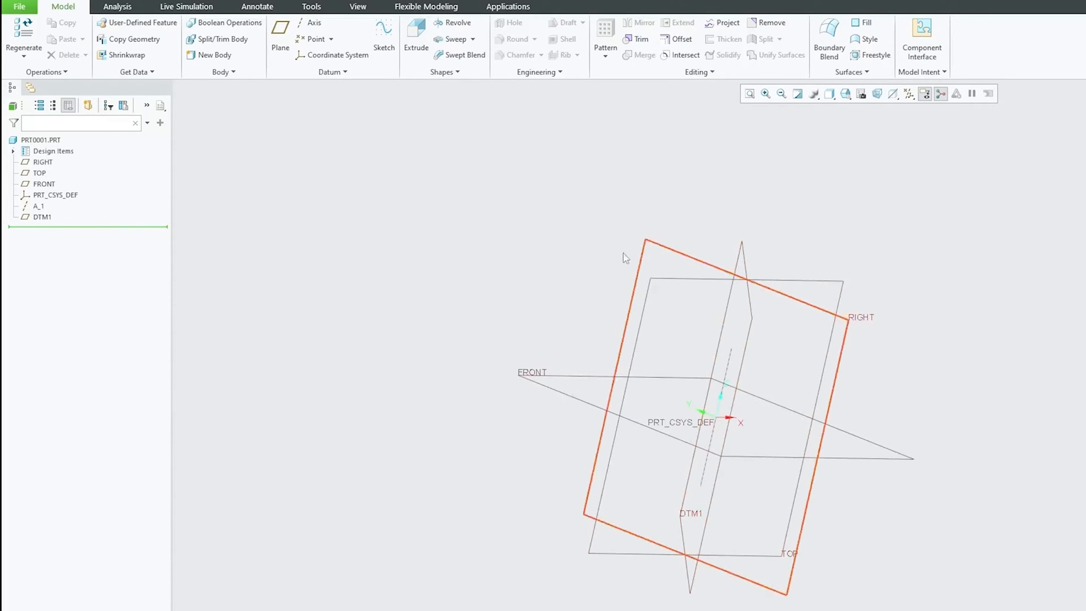
left_click(280, 39)
left_click(730, 363)
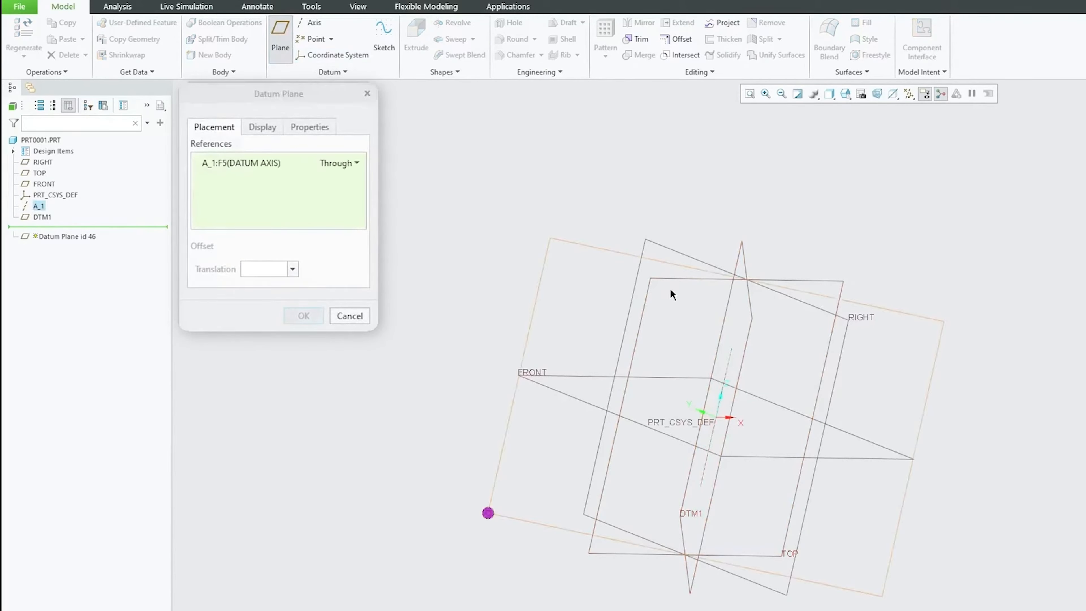
left_click(649, 293, "ctrl")
middle_click_drag(570, 276, 978, 315)
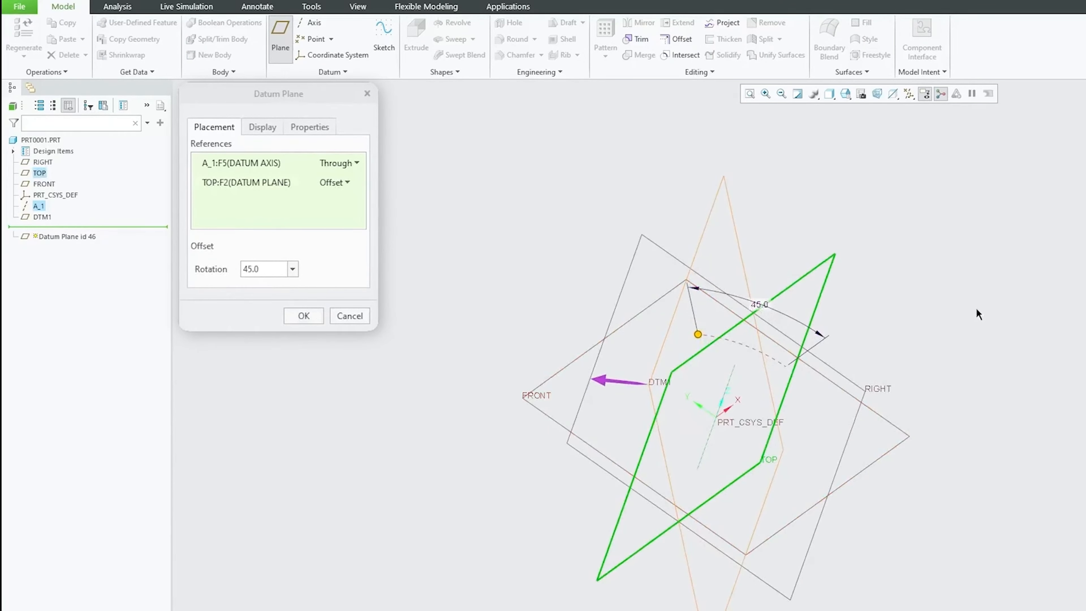
left_click_drag(699, 334, 820, 417)
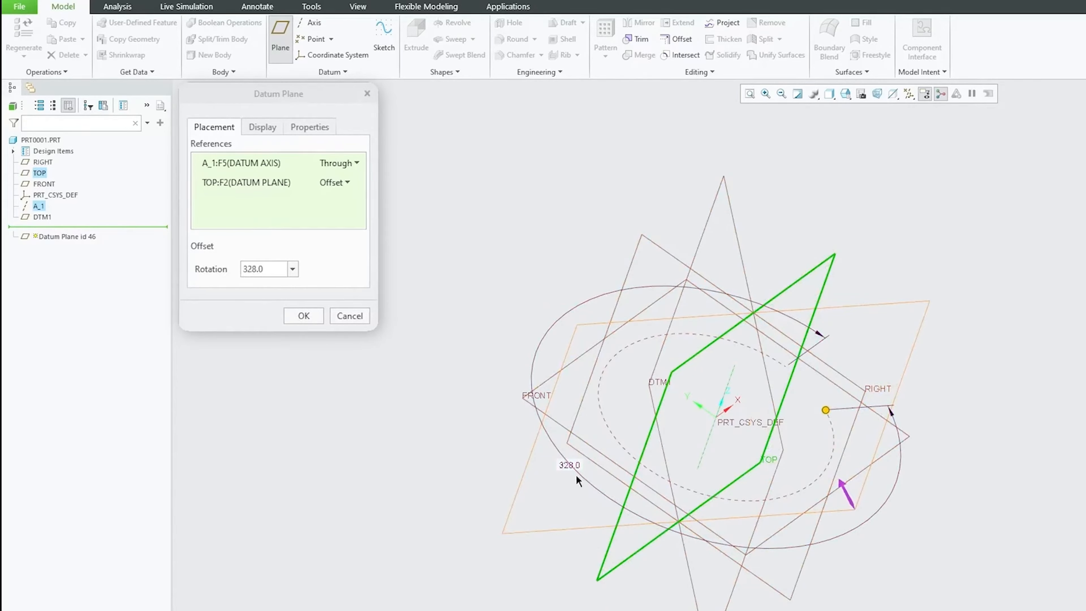
type("330")
key("Return")
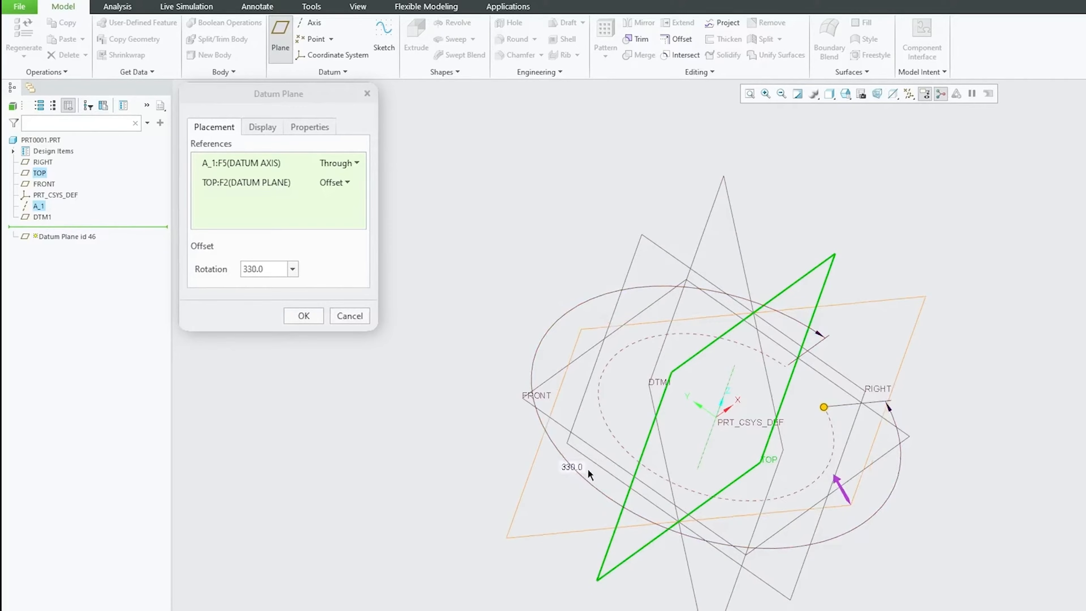
left_click(304, 317)
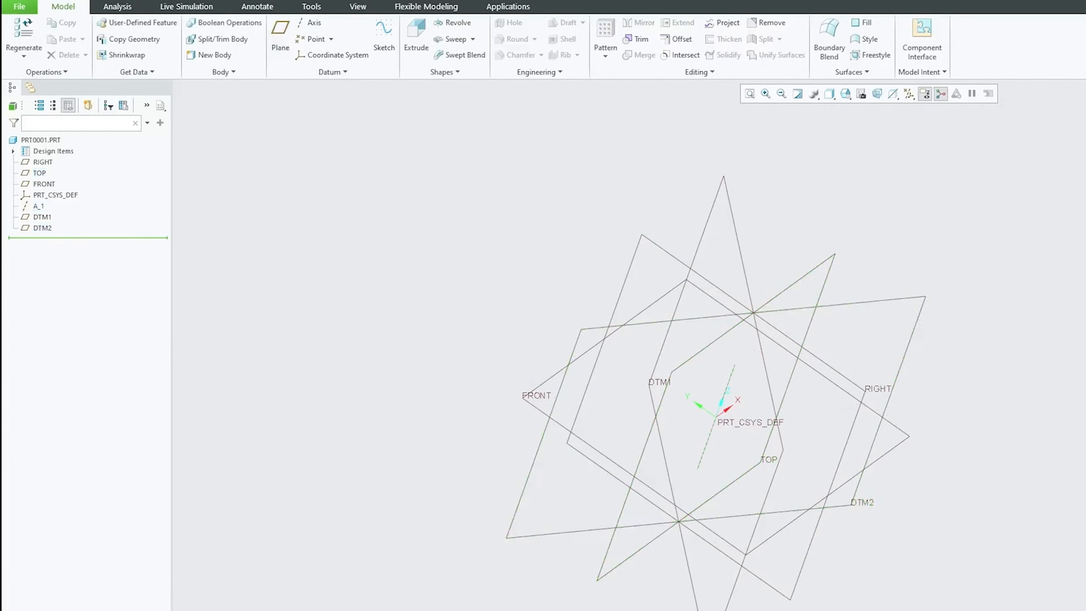
mouse_move(705, 406)
middle_mouse_down()
mouse_move(791, 289)
mouse_move(760, 331)
mouse_move(535, 257)
middle_mouse_up()
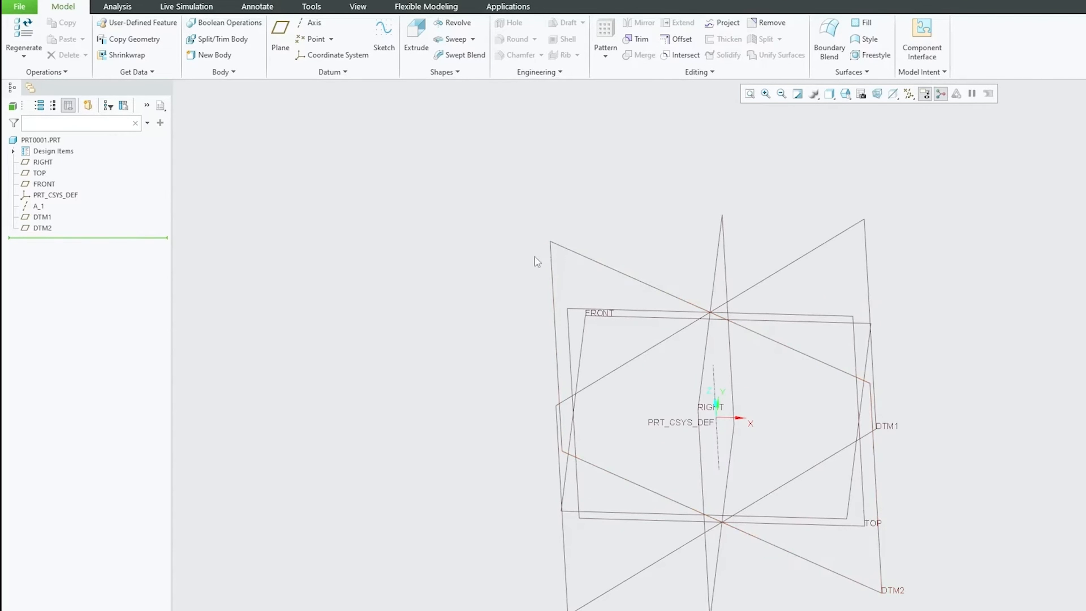
left_click(591, 254)
left_click(584, 314)
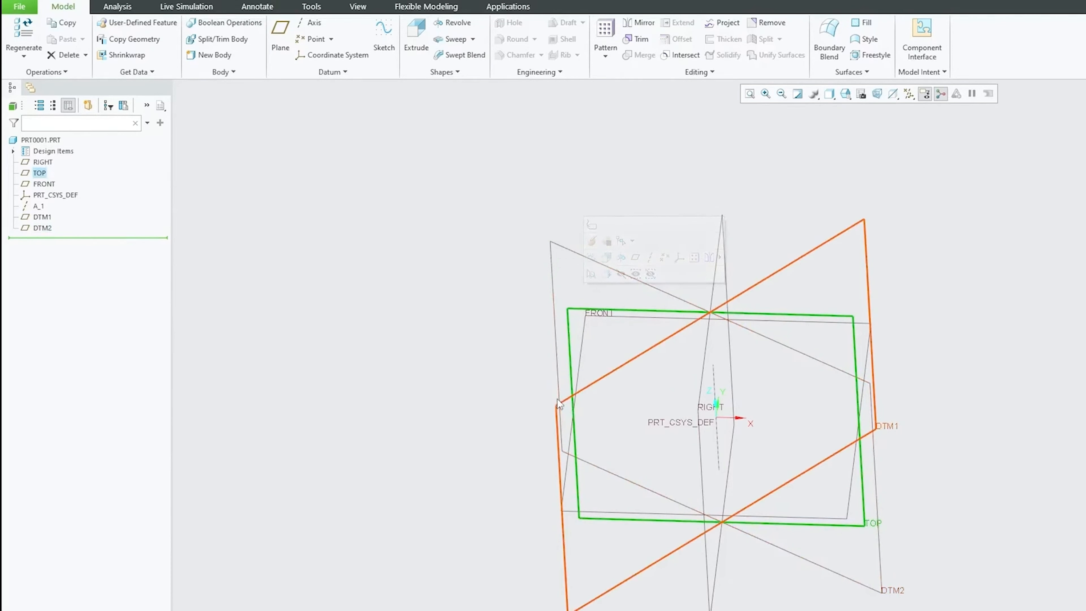
left_click(556, 400)
left_click(357, 156)
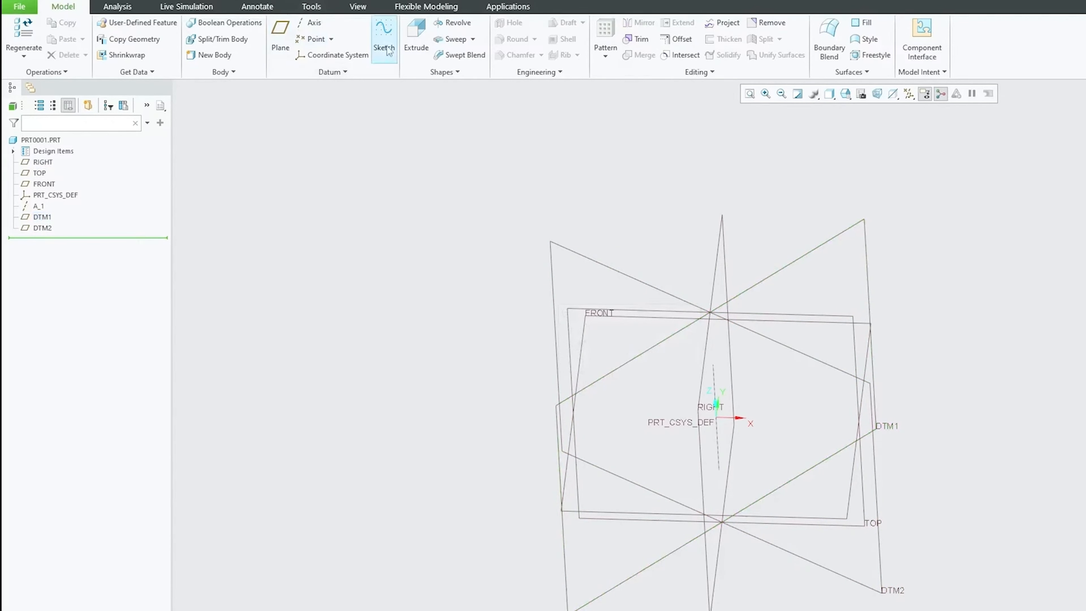
Step: Sketch a corner rectangle on datum plane DTM2, using the FRONT plane as the reference with Left orientation
left_click(384, 32)
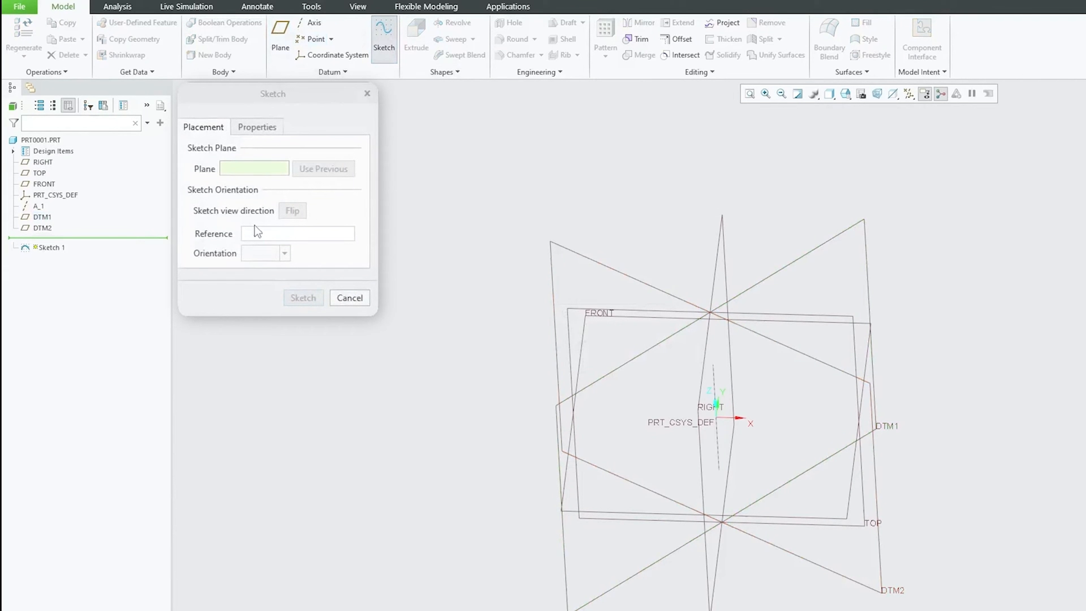
left_click(616, 269)
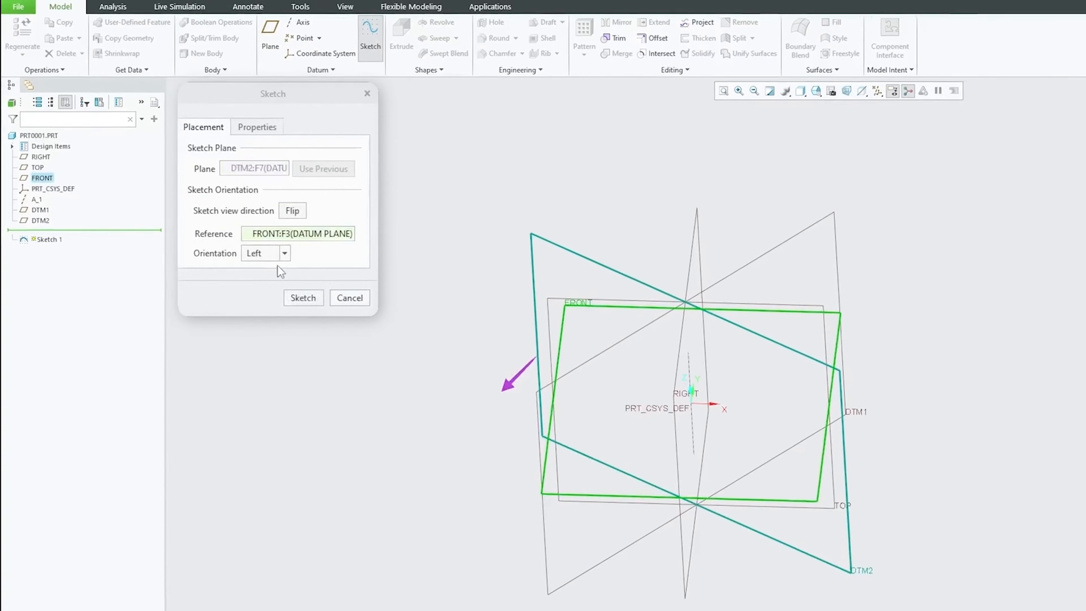
left_click(303, 298)
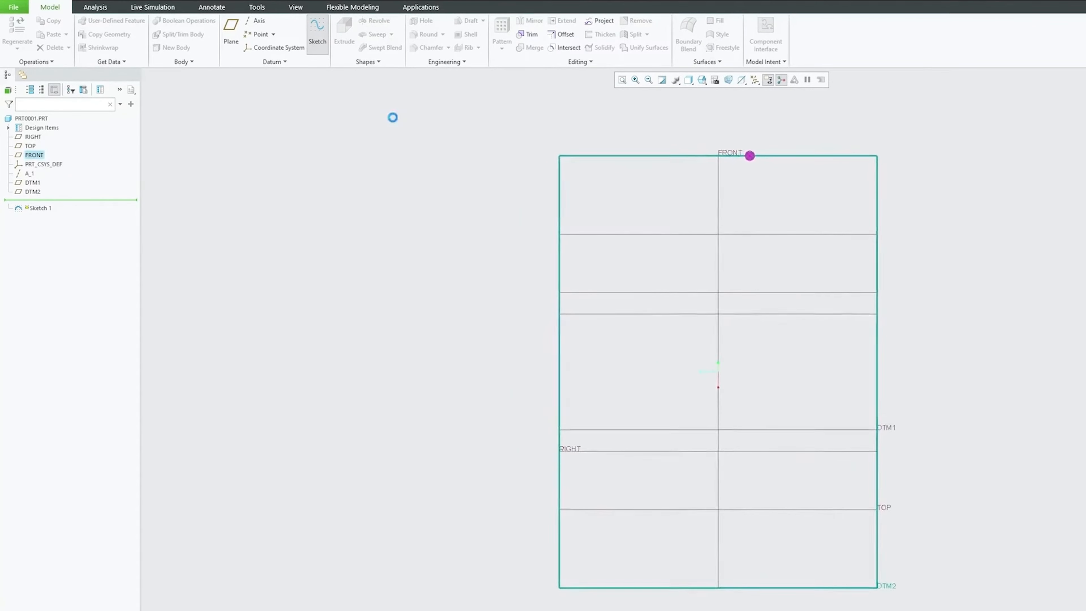
left_click(275, 35)
left_click(606, 189)
left_click(832, 316)
left_click(905, 26)
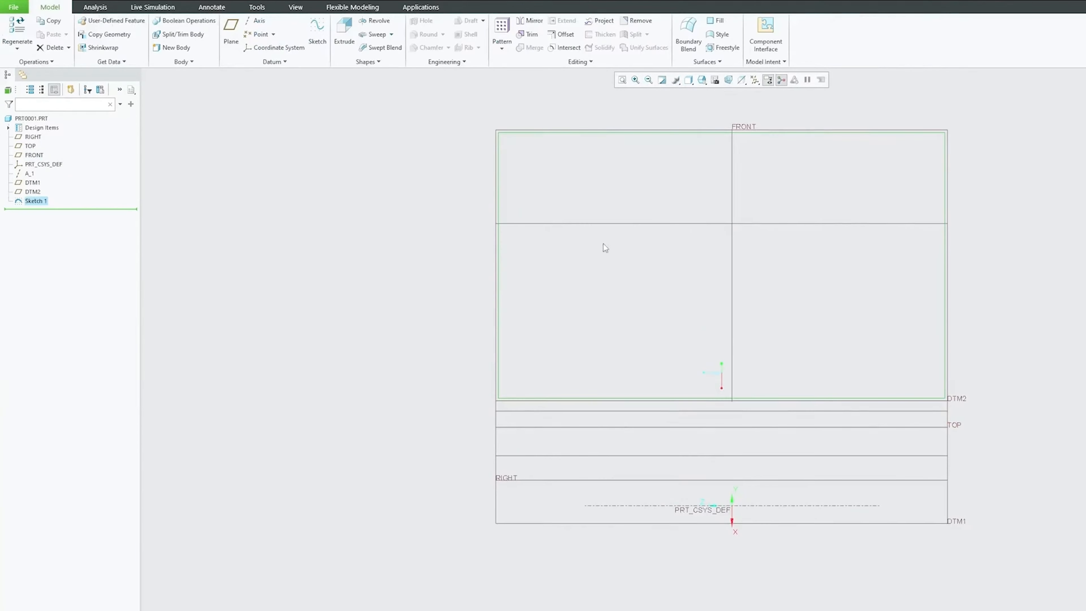
Step: Sketch a slanted rectangle on the TOP plane, using the RIGHT plane as the reference with Right orientation
mouse_move(656, 298)
middle_mouse_down()
mouse_move(723, 318)
mouse_move(696, 361)
mouse_move(657, 285)
mouse_move(694, 257)
mouse_move(711, 311)
mouse_move(643, 366)
mouse_move(618, 437)
mouse_move(604, 437)
mouse_move(609, 419)
mouse_move(572, 451)
mouse_move(722, 410)
middle_mouse_up()
left_click(723, 410)
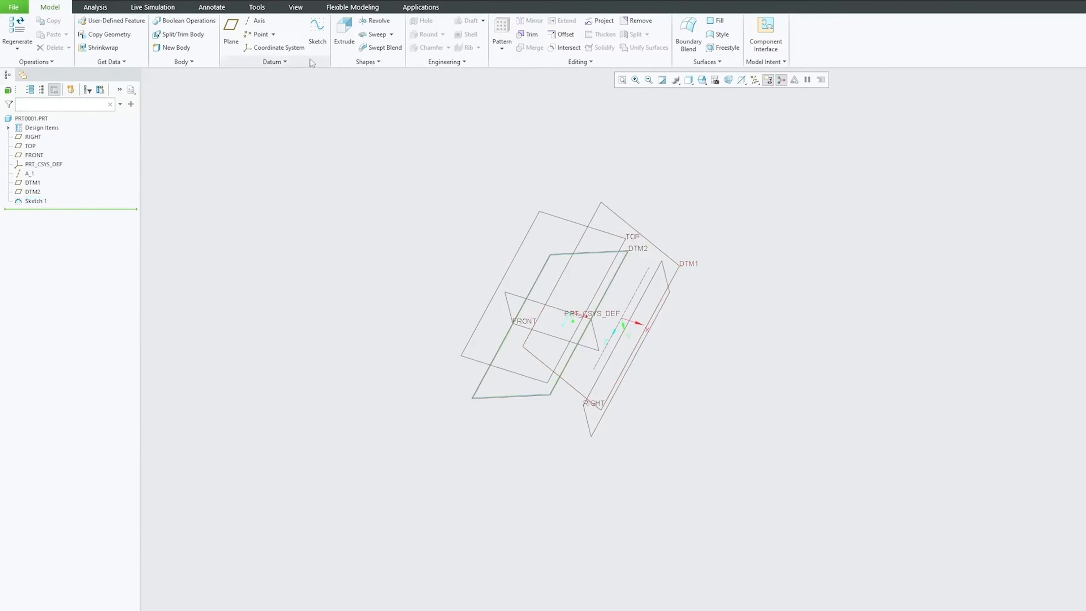
left_click(316, 35)
left_click(584, 229)
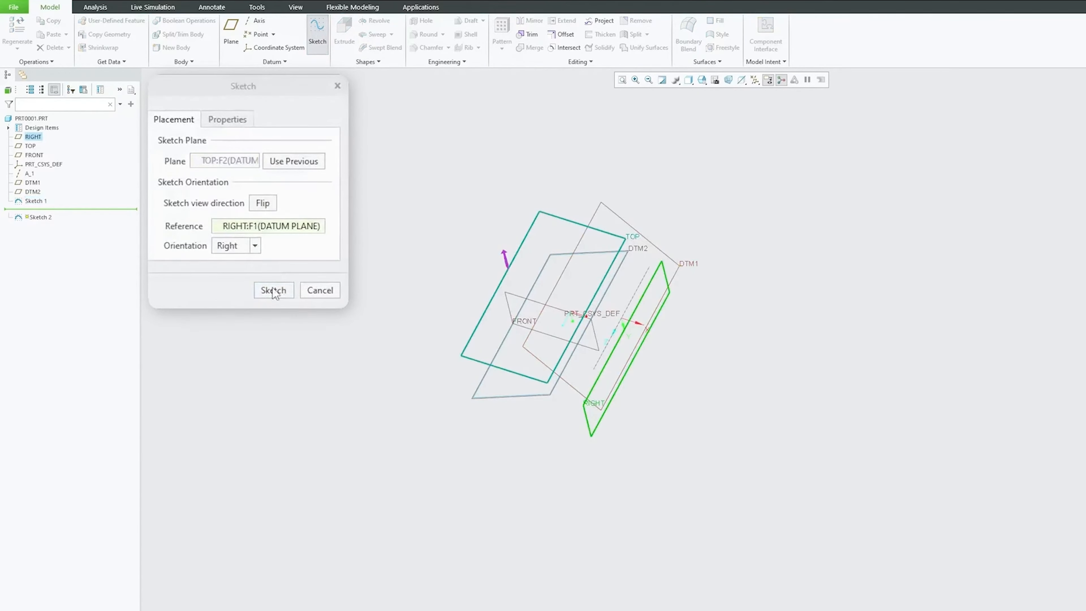
left_click(273, 291)
left_click(274, 35)
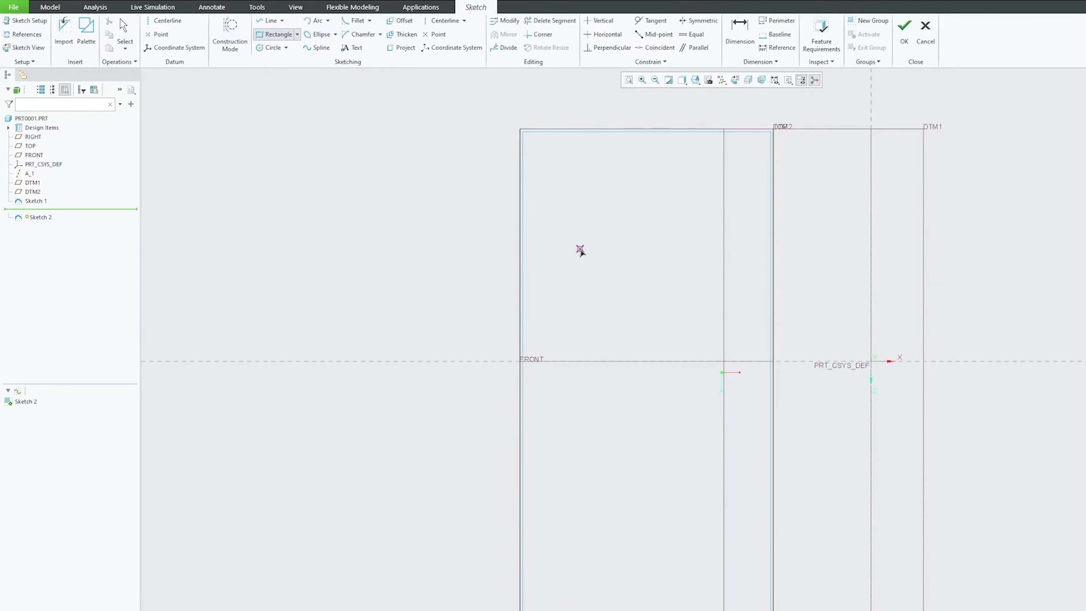
left_click(297, 34)
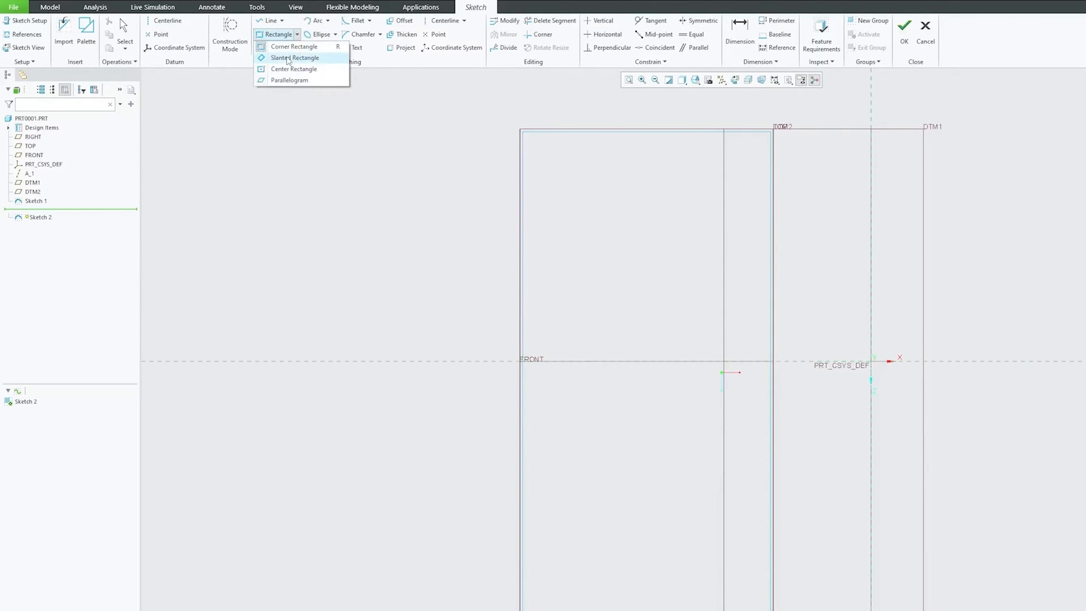
left_click(282, 59)
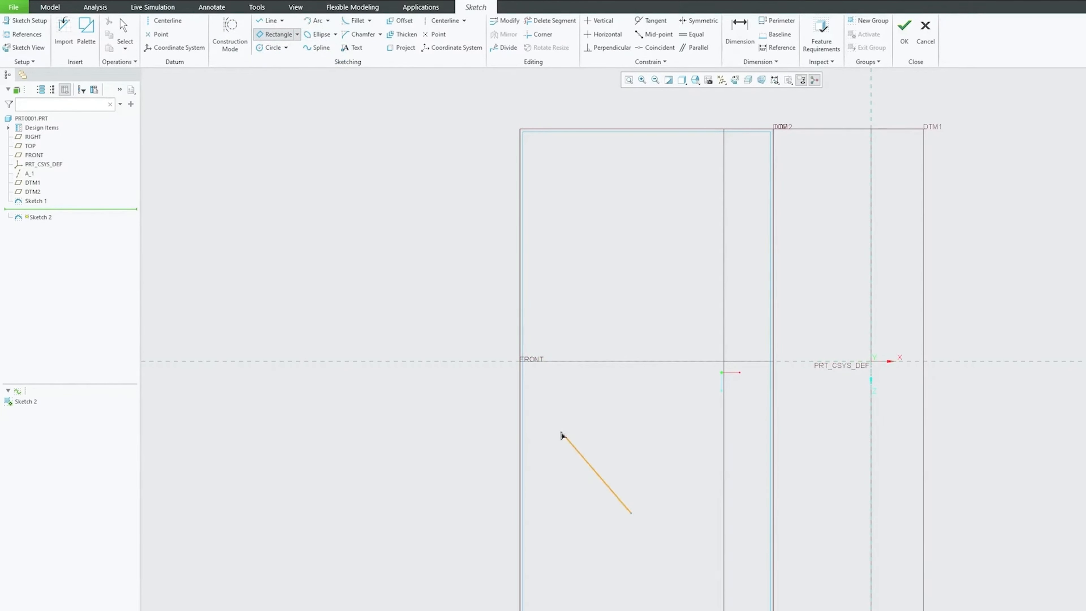
left_click(535, 468)
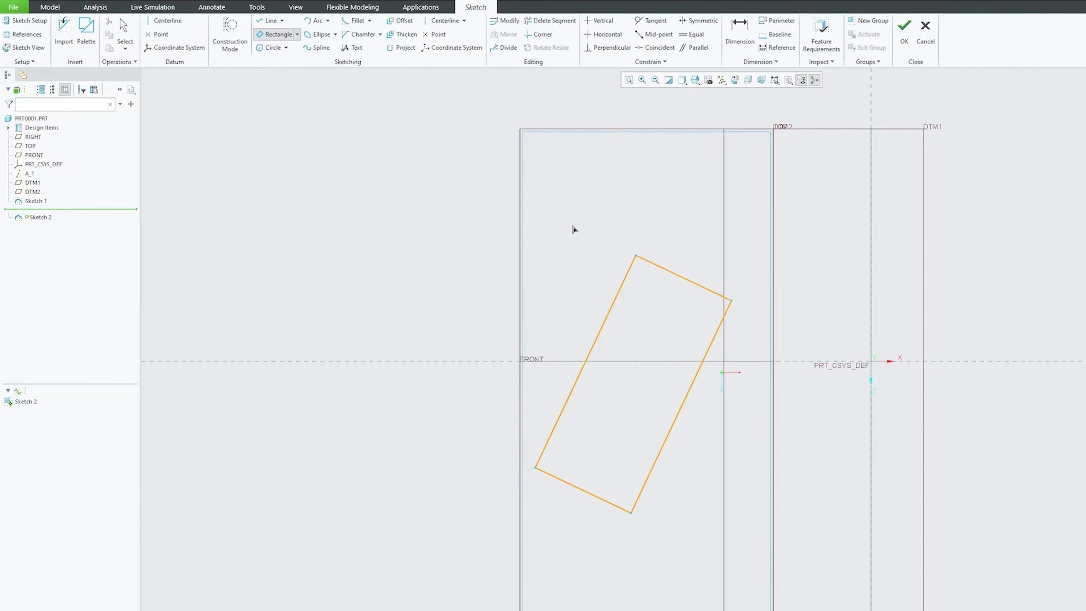
left_click(912, 34)
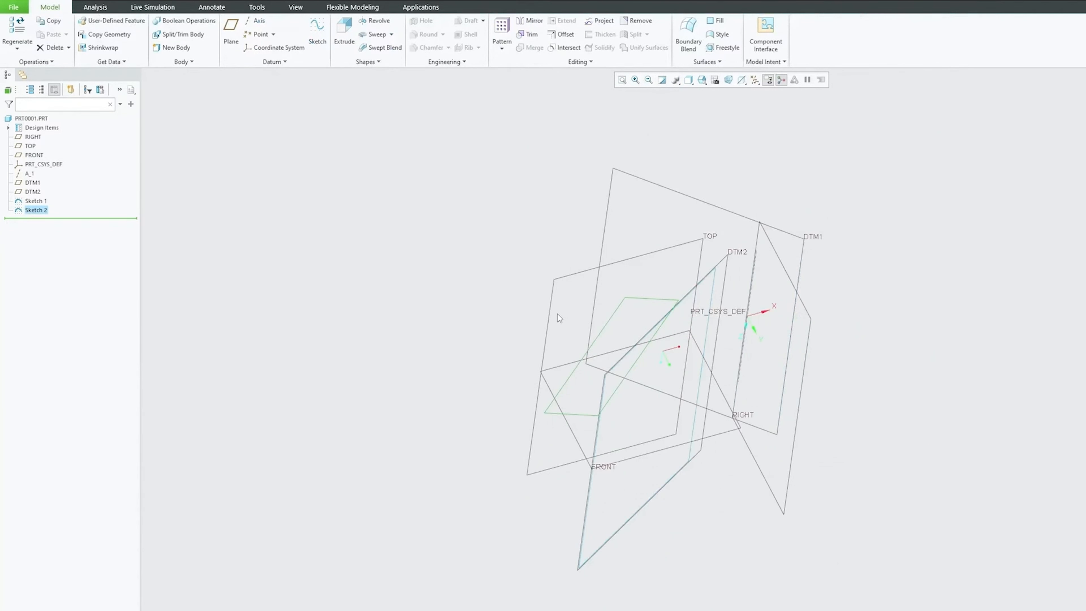
middle_click_drag(522, 270, 777, 302)
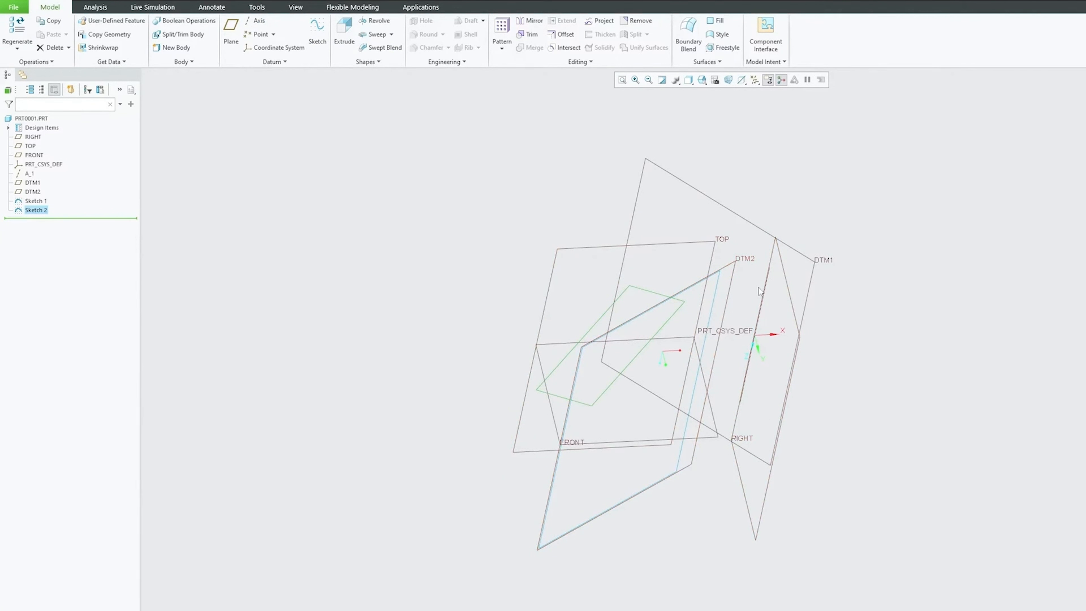
scroll(774, 298, "down", 4)
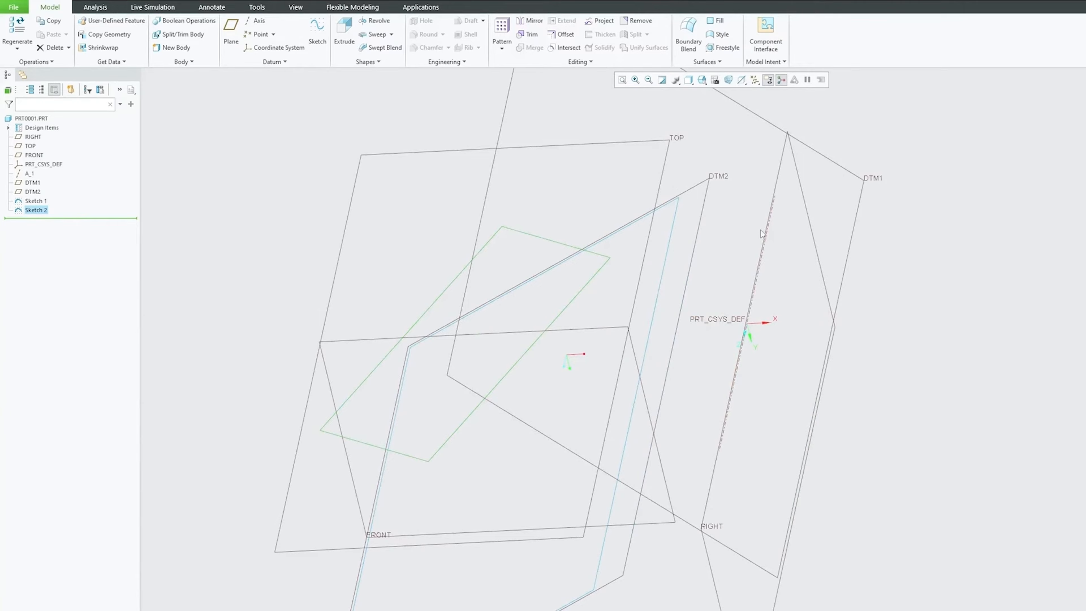
scroll(708, 216, "up", 4)
mouse_move(694, 291)
middle_mouse_down()
mouse_move(693, 329)
mouse_move(649, 241)
middle_mouse_up()
left_click(649, 241)
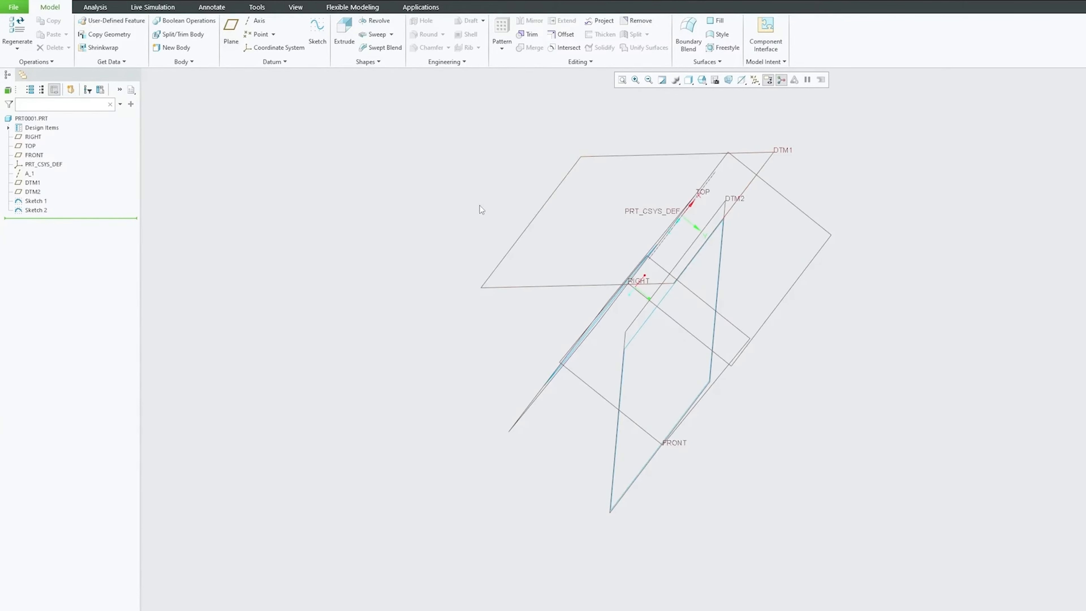
Step: Sketch on datum plane DTM1, using FRONT as the Bottom reference, by projecting all four edges of the slanted rectangle
middle_click_drag(481, 210, 424, 163)
left_click(317, 35)
left_click(651, 185)
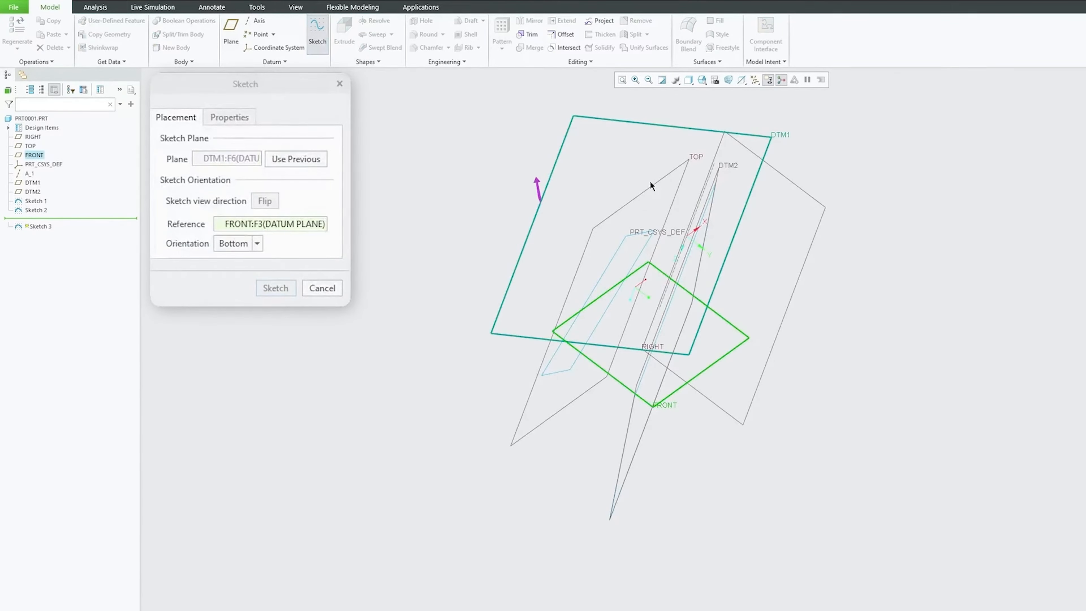
left_click(279, 292)
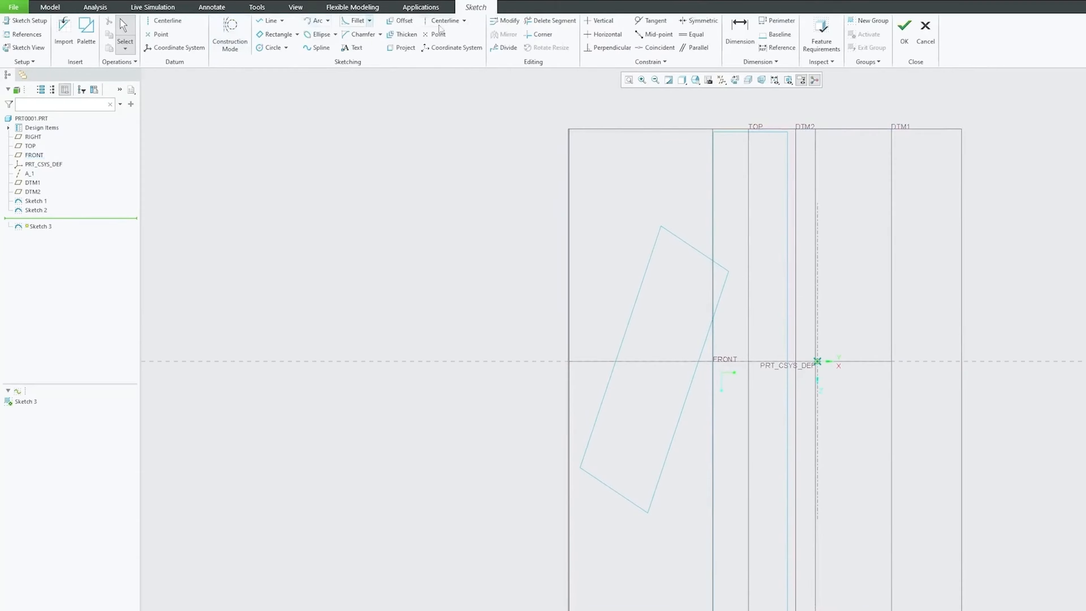
left_click(404, 48)
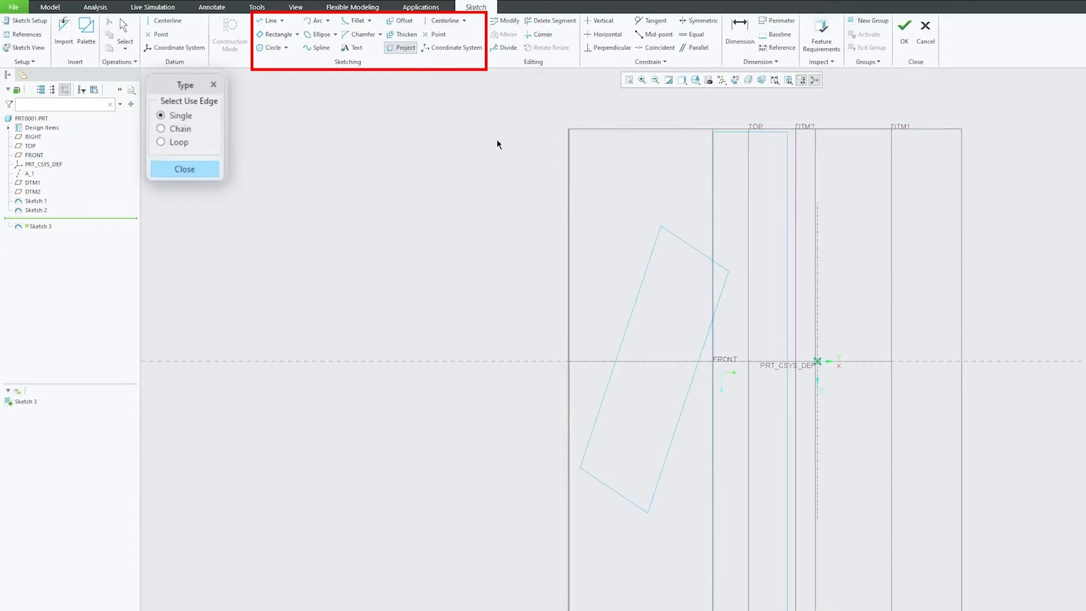
left_click(644, 274)
left_click(706, 347)
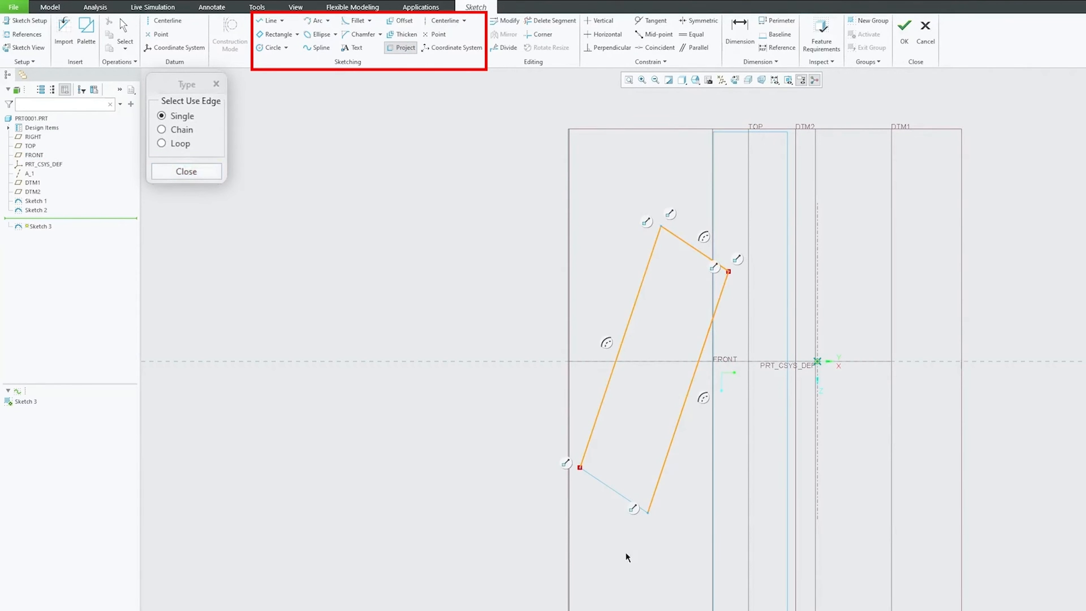
left_click(610, 488)
left_click(184, 171)
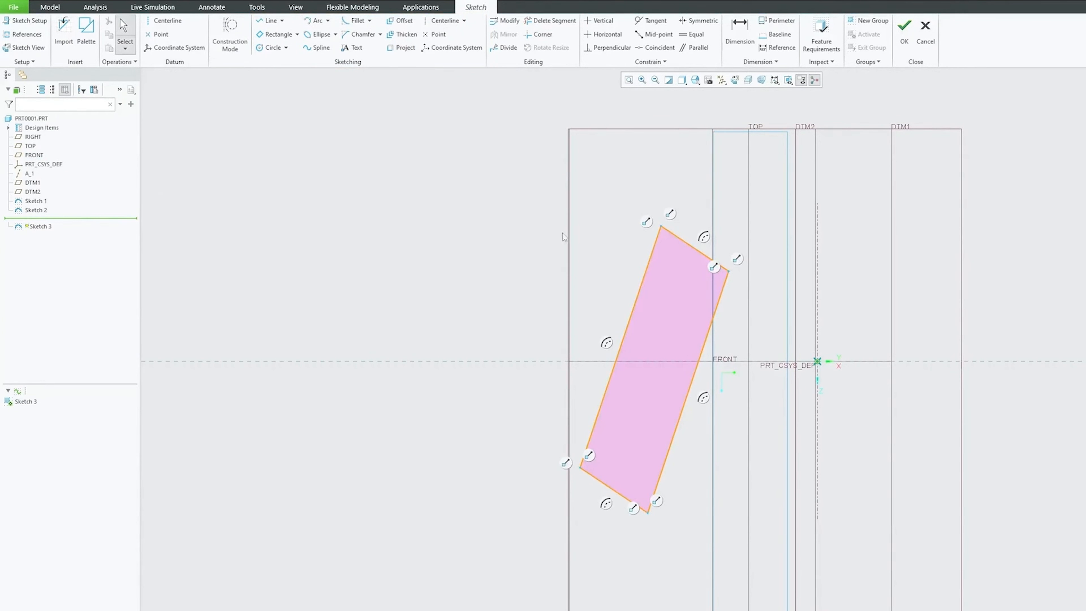
mouse_move(565, 238)
middle_mouse_down()
mouse_move(628, 320)
mouse_move(473, 371)
mouse_move(486, 417)
mouse_move(533, 252)
mouse_move(721, 262)
mouse_move(678, 264)
mouse_move(701, 300)
mouse_move(679, 383)
mouse_move(772, 343)
middle_mouse_up()
left_click(904, 32)
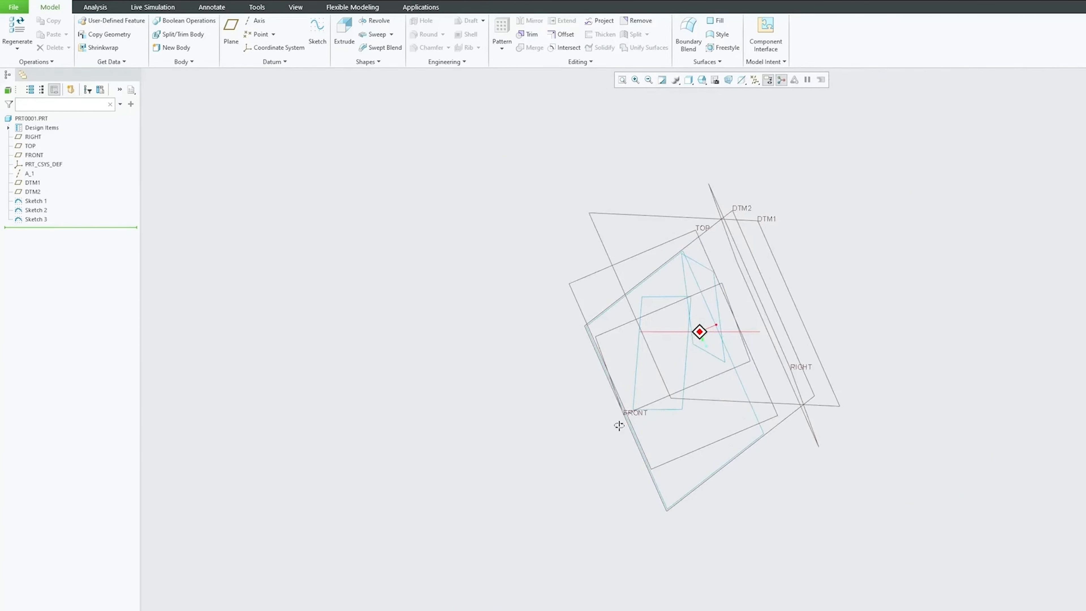
Step: Start a solid rotational blend using selected sections and choose the large rectangle on DTM2 as Section 1
mouse_move(745, 266)
middle_mouse_down()
mouse_move(754, 257)
mouse_move(743, 252)
middle_mouse_up()
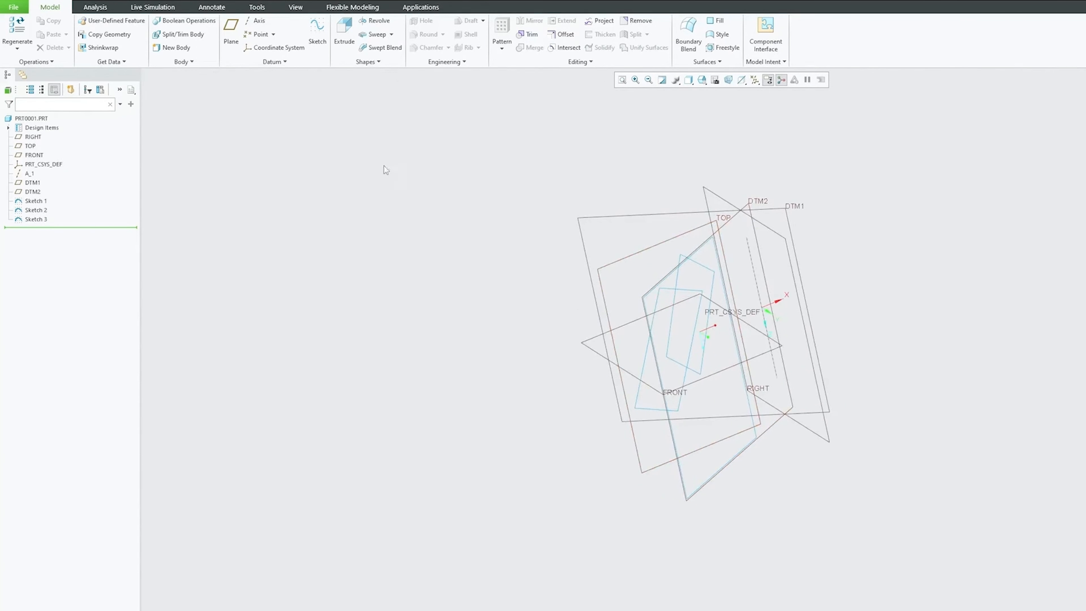
left_click(377, 62)
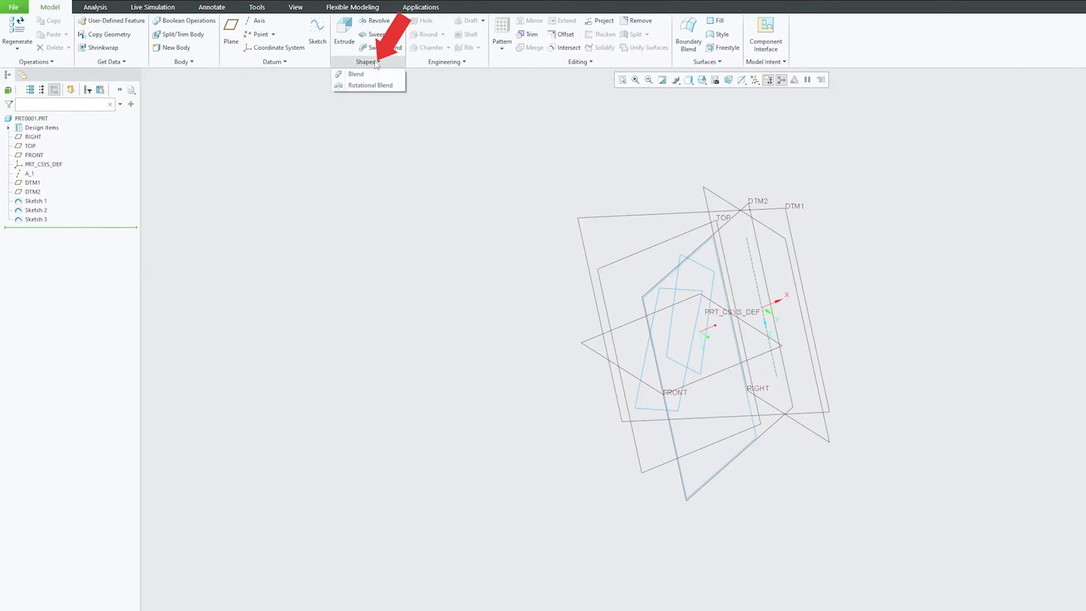
left_click(370, 86)
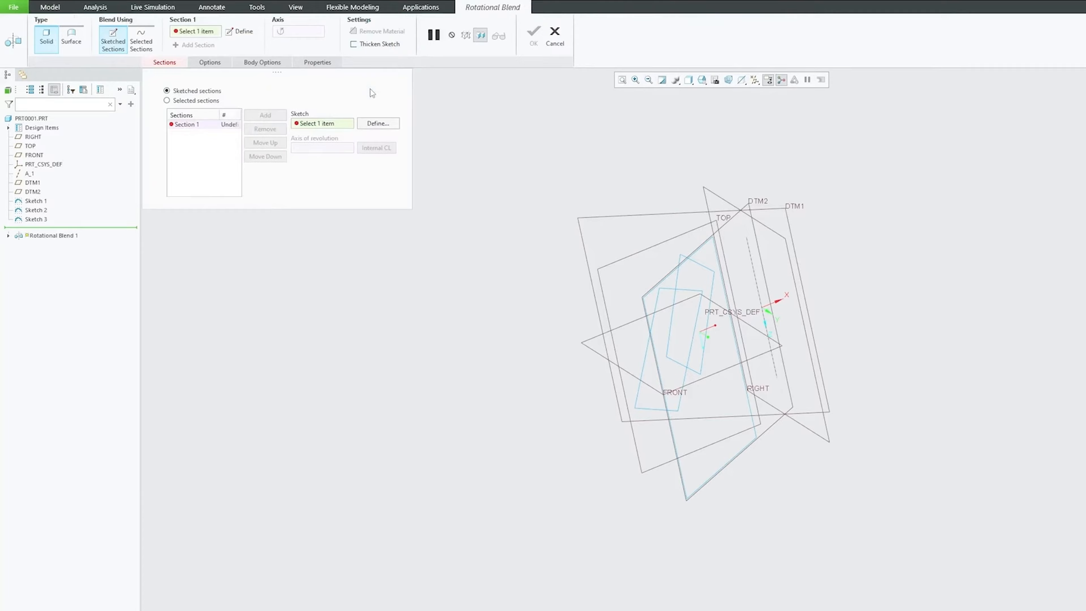
left_click(180, 109)
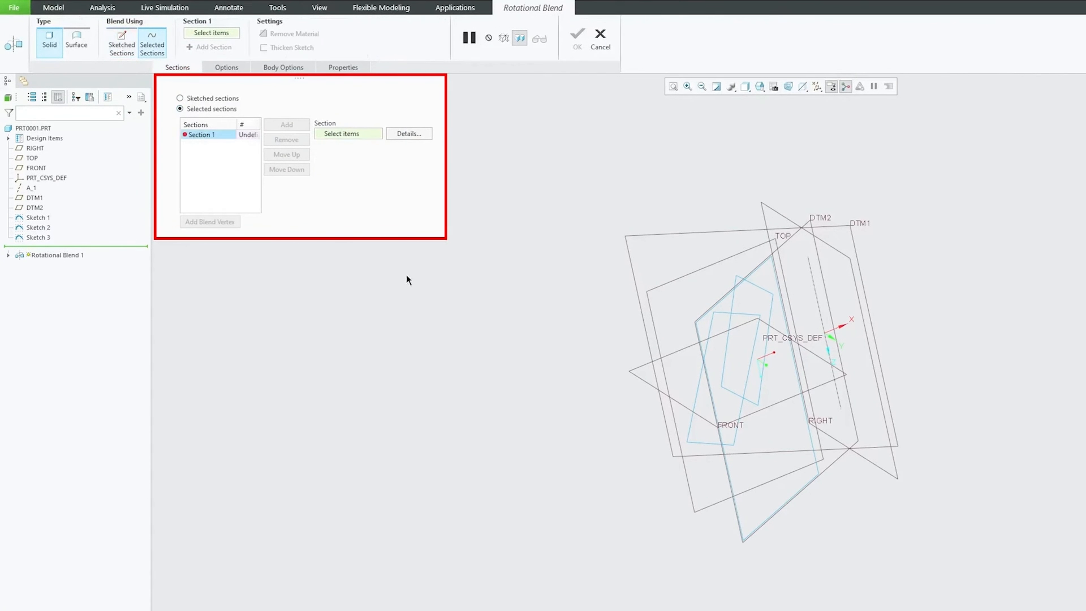
mouse_move(407, 279)
middle_mouse_down()
mouse_move(393, 211)
mouse_move(903, 331)
middle_mouse_up()
left_click(778, 274)
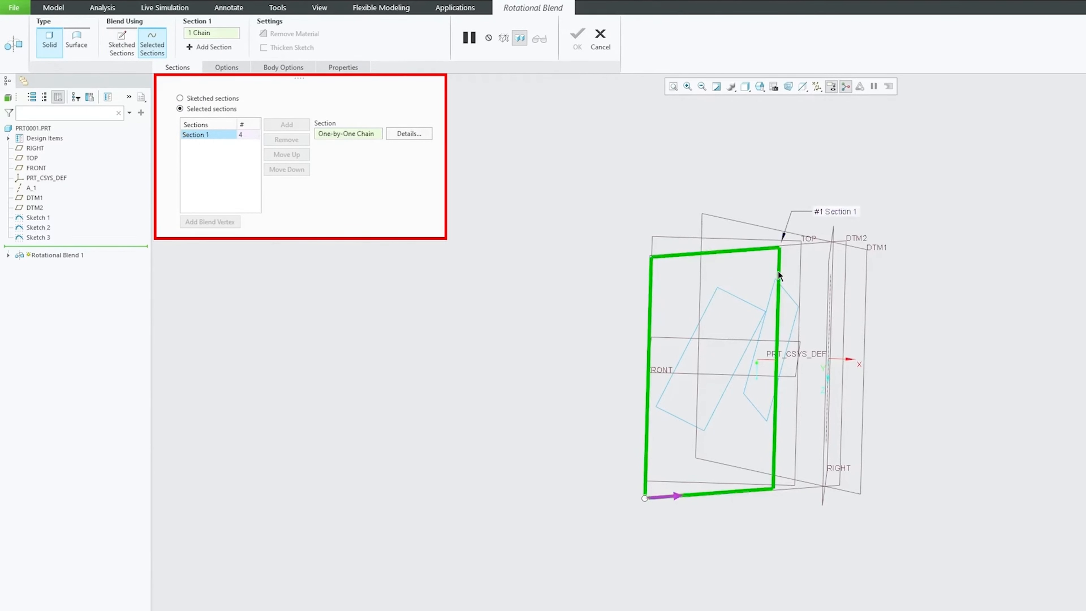
Step: Try adding the slanted rectangle on DTM1 directly as Section 2 of the rotational blend
middle_click_drag(601, 305, 661, 330)
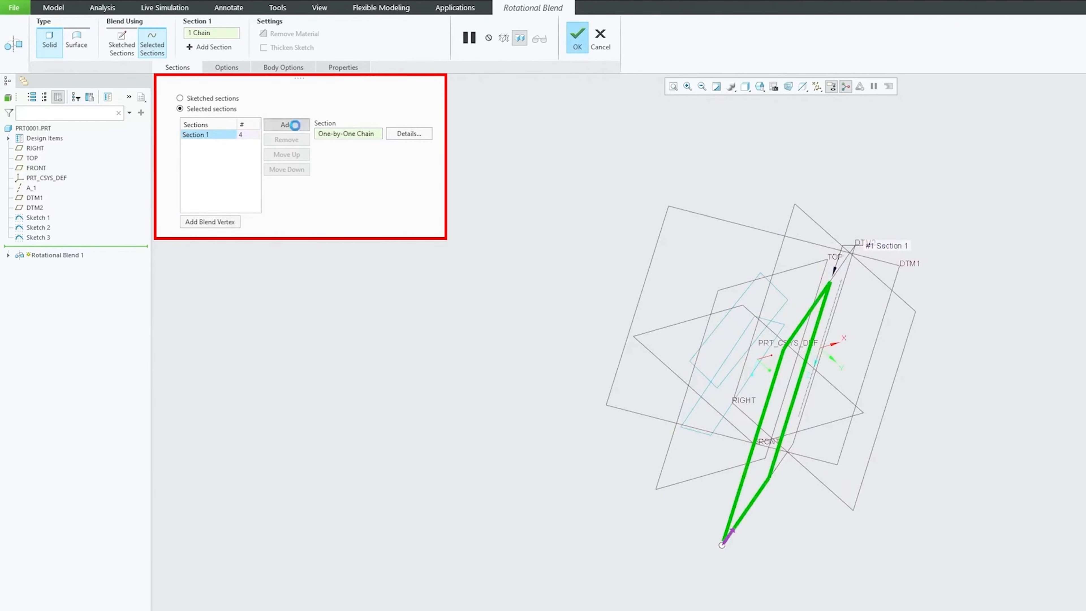
left_click(294, 125)
left_click(752, 282)
middle_click_drag(623, 253, 566, 242)
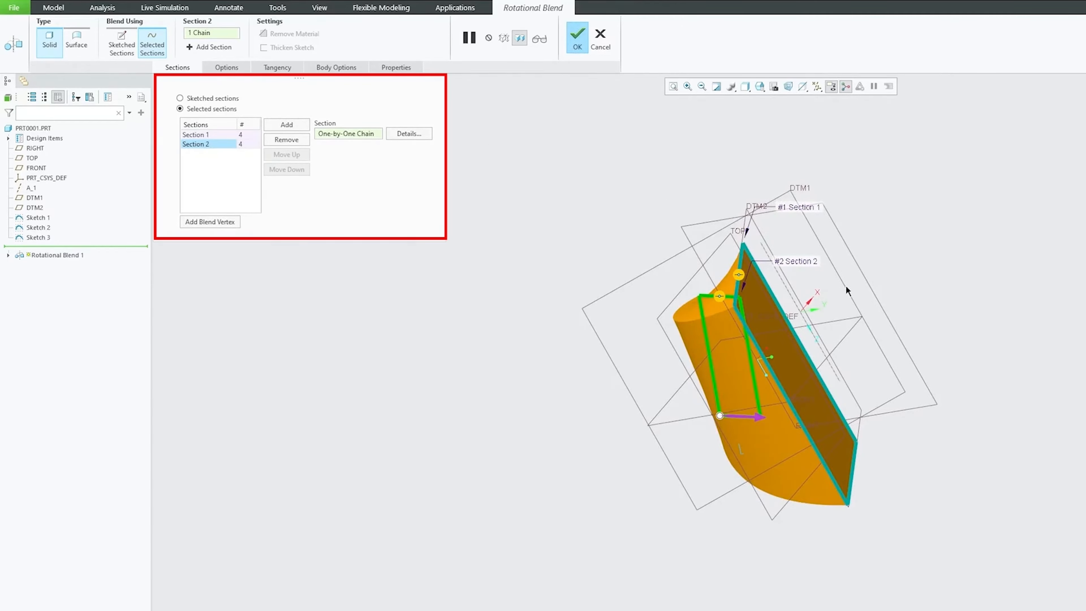
middle_click_drag(765, 340, 1041, 371)
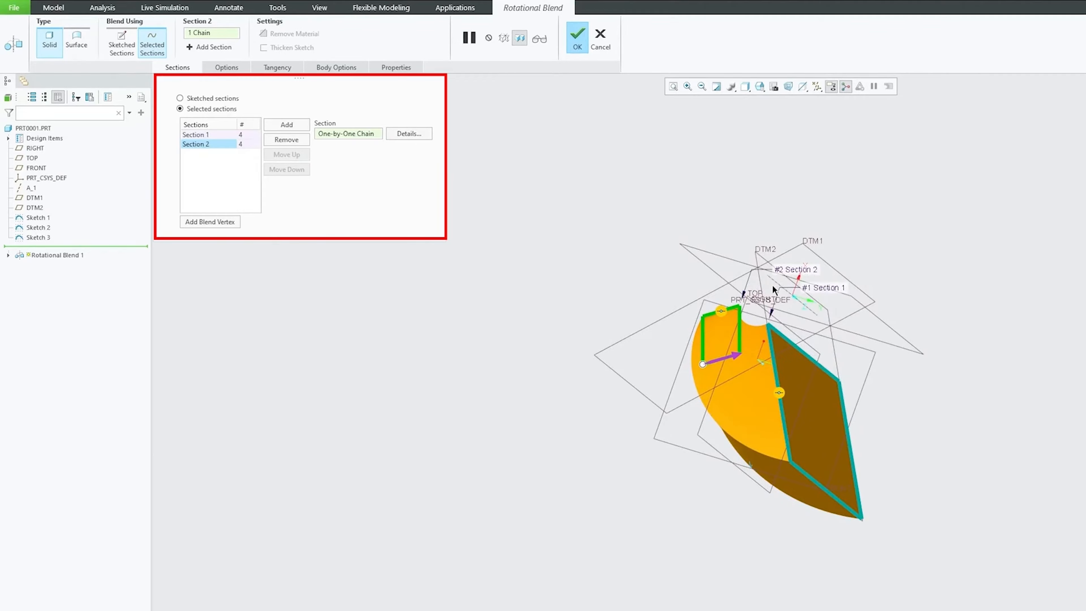
middle_click_drag(625, 280, 697, 171)
Step: Add an empty third section, then remove both Section 3 and Section 2 from the rotational blend
left_click(286, 124)
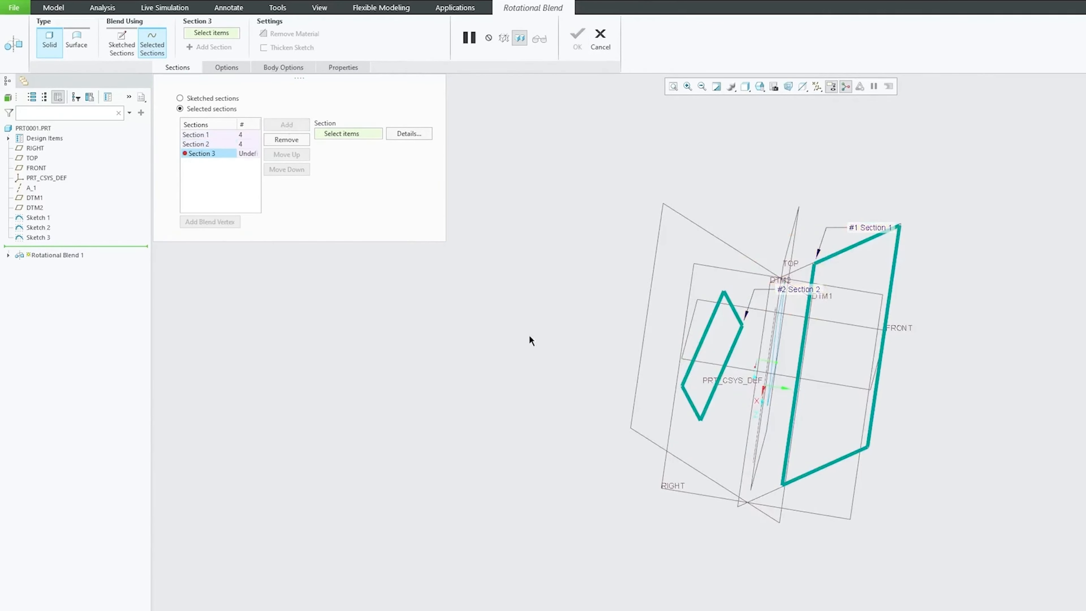
middle_click_drag(529, 340, 648, 411)
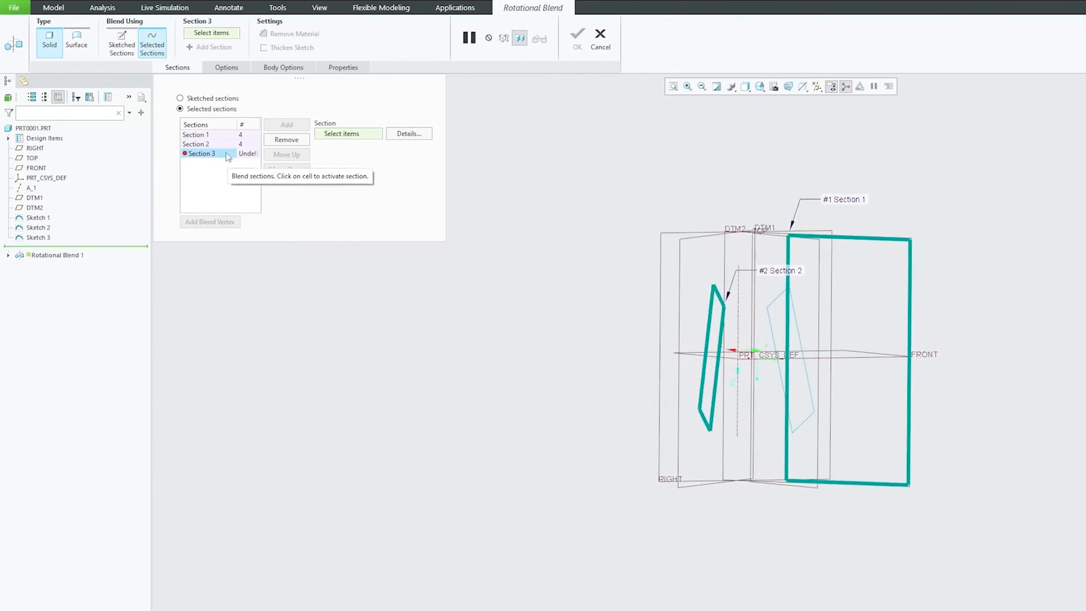
left_click(218, 143)
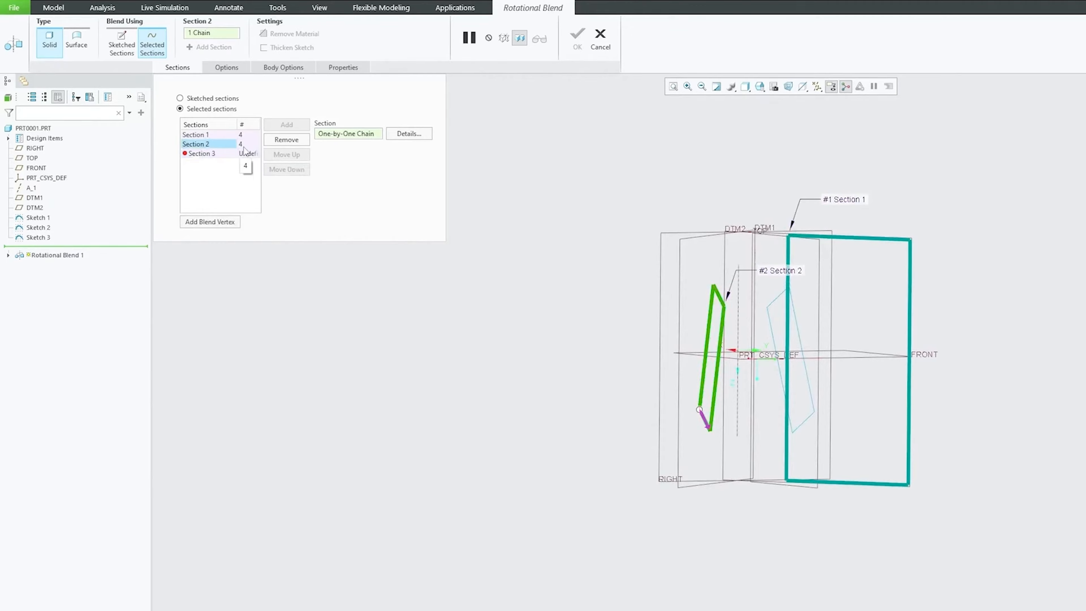
left_click(204, 154)
left_click(213, 146)
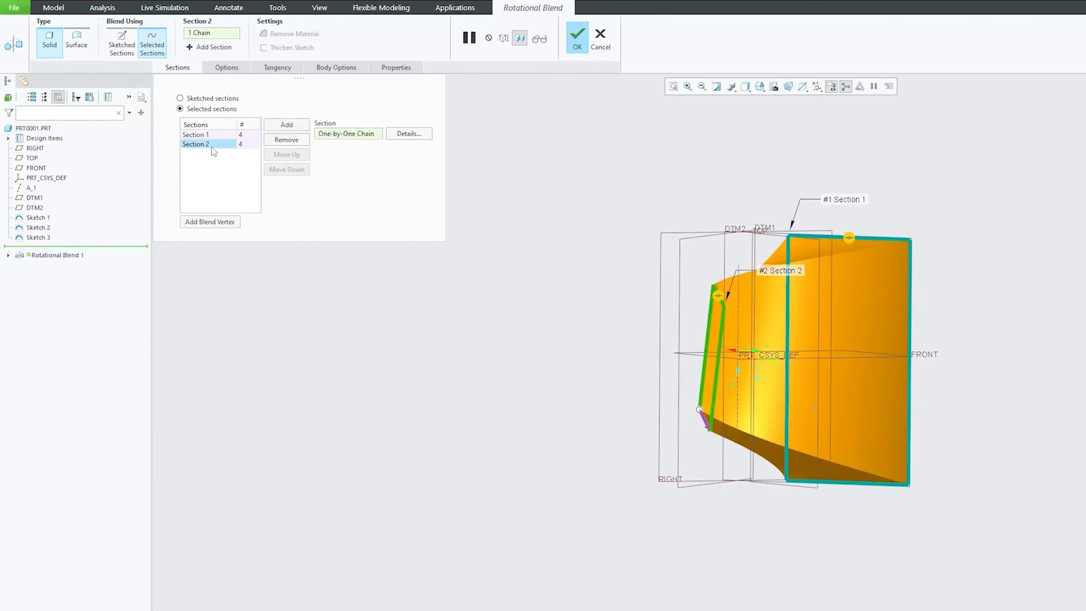
left_click(286, 140)
Step: Add the middle slanted rectangle on the TOP plane as Section 2 and the one on DTM1 as Section 3
left_click(287, 124)
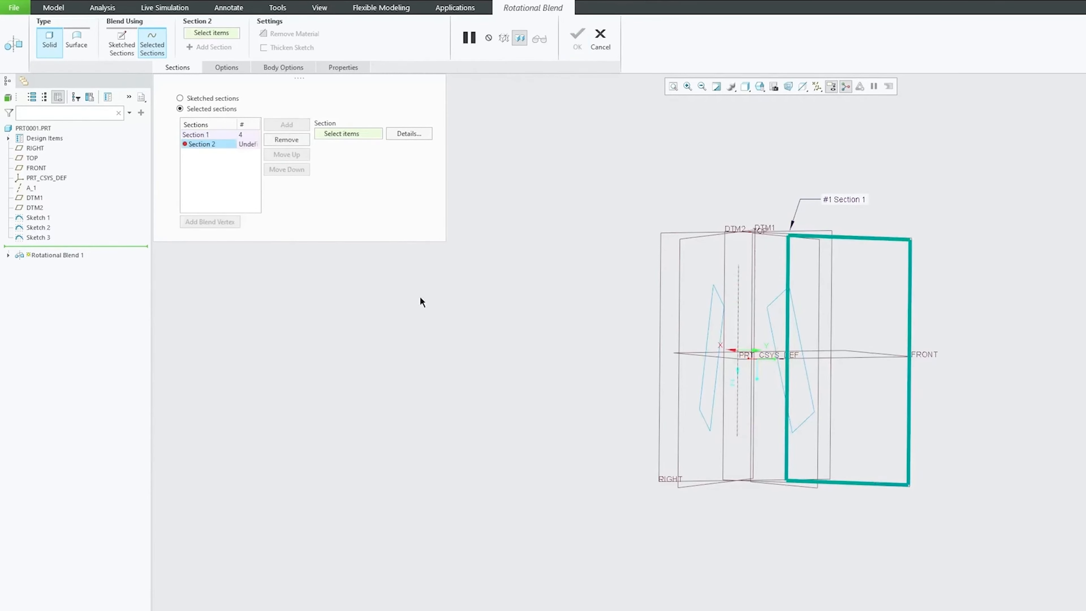
left_click(797, 318)
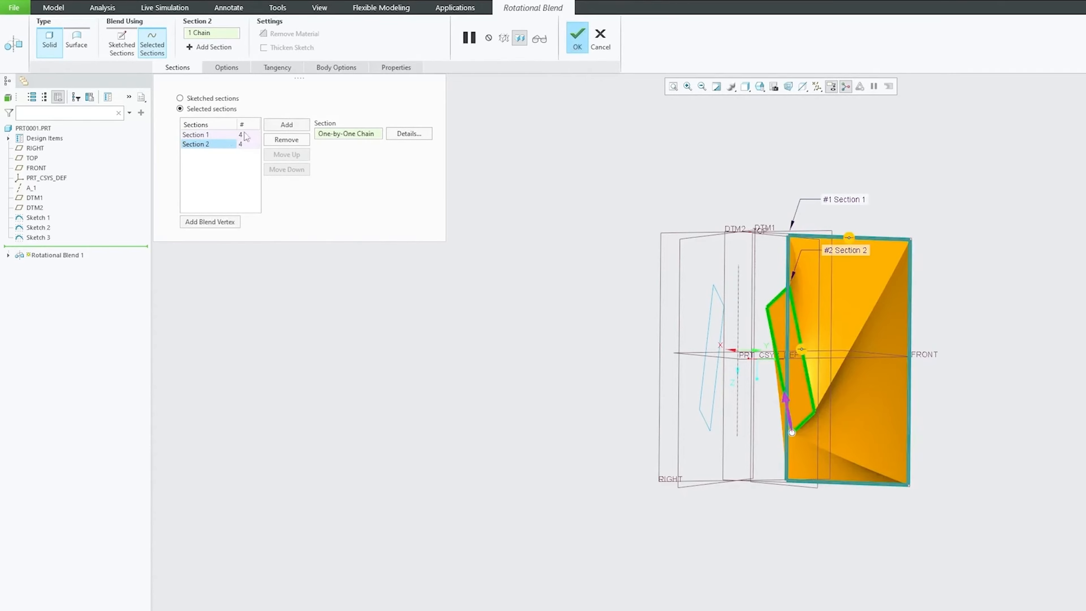
left_click(298, 125)
left_click(709, 308)
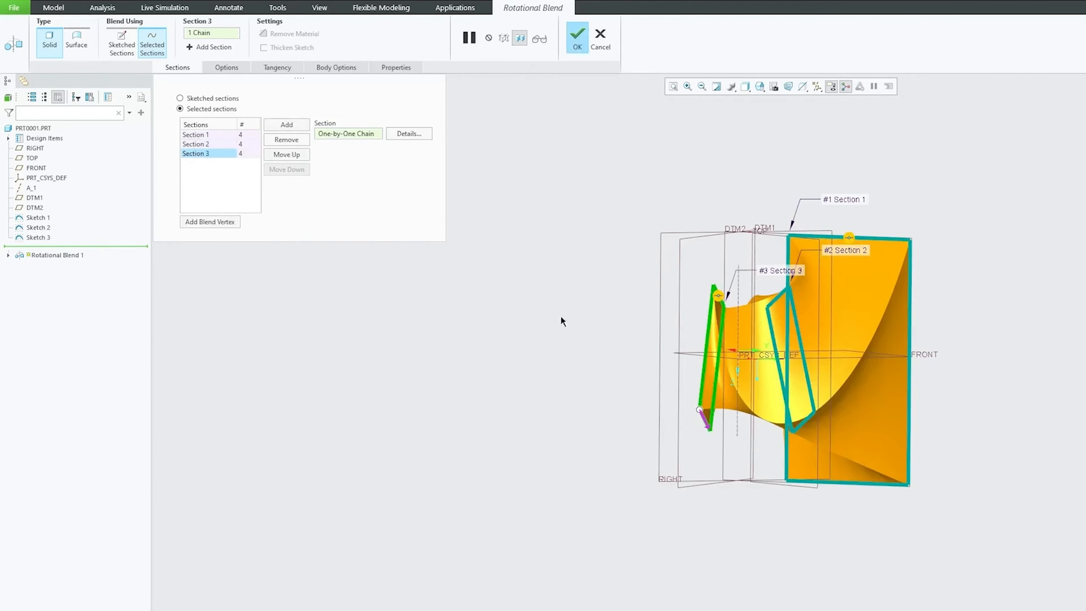
Step: Try other start corners for Section 3, moving its start point across a short edge and along a long edge
mouse_move(561, 315)
middle_mouse_down()
mouse_move(500, 396)
mouse_move(549, 364)
middle_mouse_up()
scroll(697, 420, "up", 3)
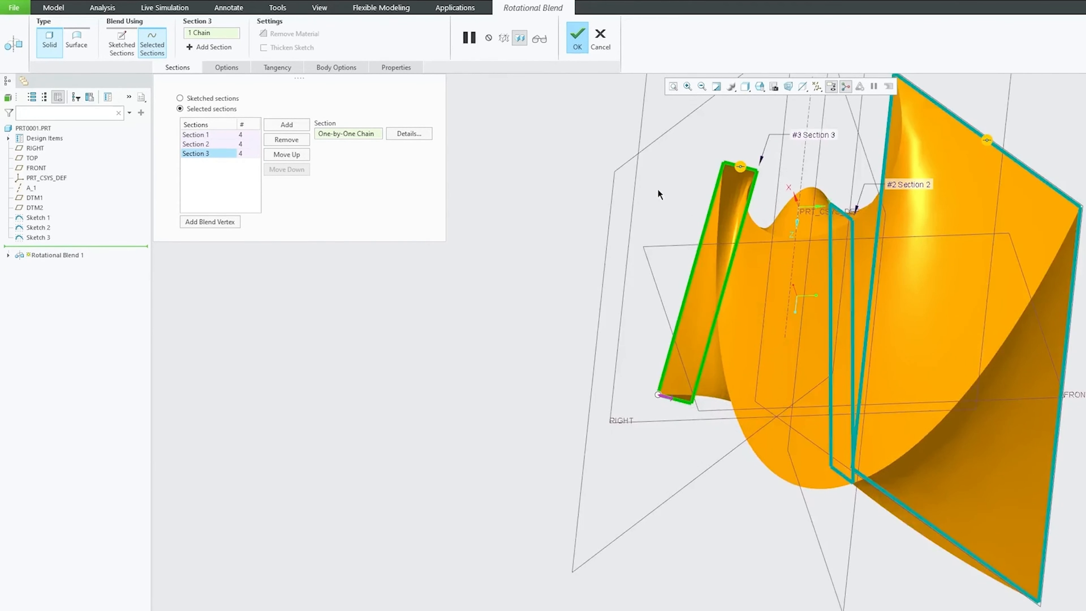
mouse_move(658, 195)
middle_mouse_down()
mouse_move(639, 265)
mouse_move(672, 309)
middle_mouse_up()
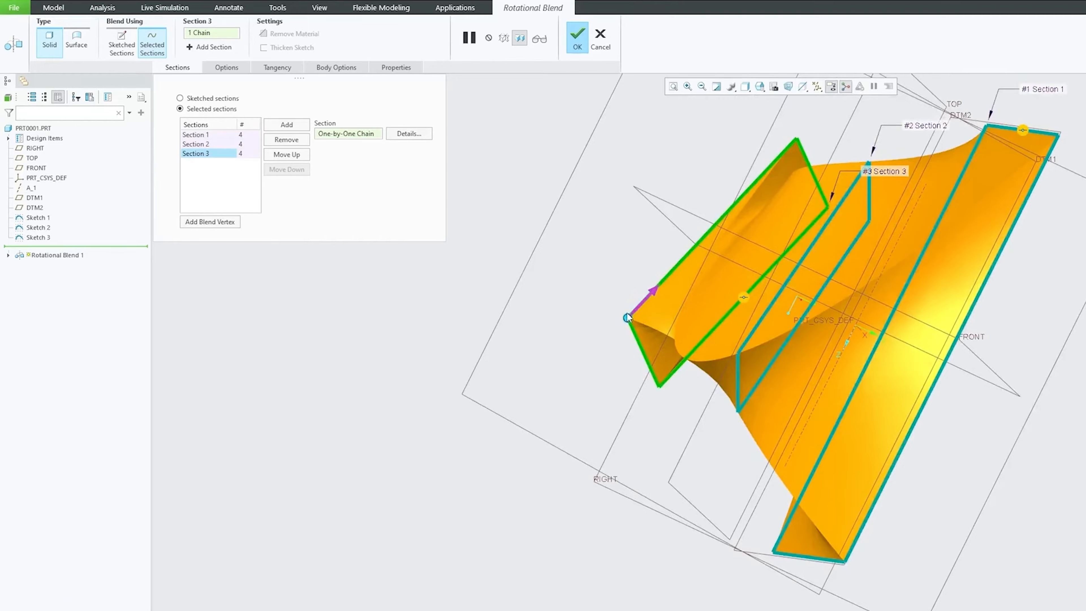
left_click_drag(627, 317, 659, 387)
middle_click_drag(653, 264, 860, 243)
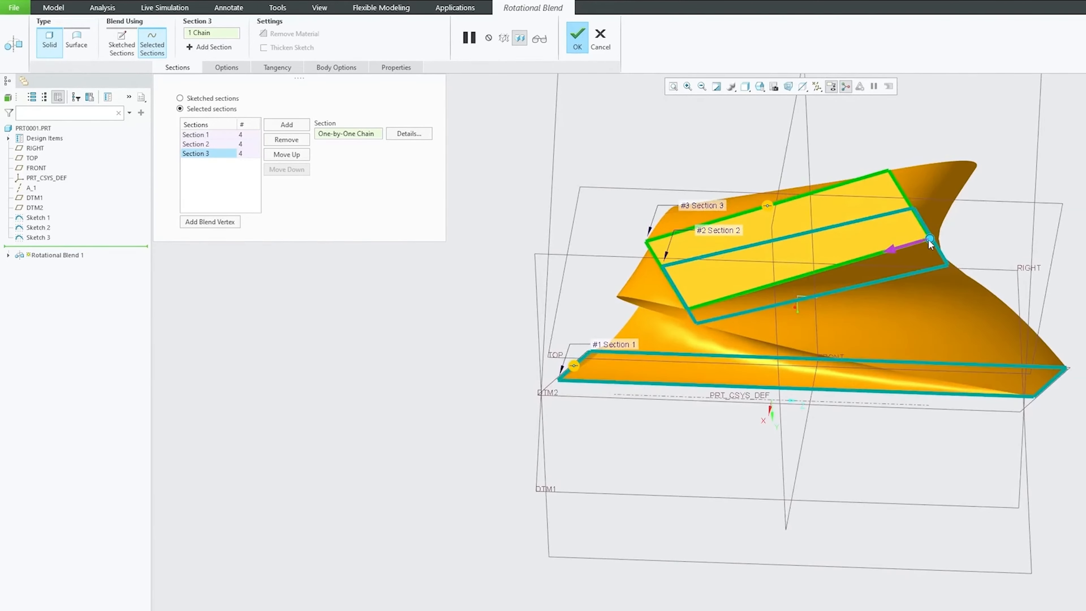
left_click_drag(928, 239, 687, 309)
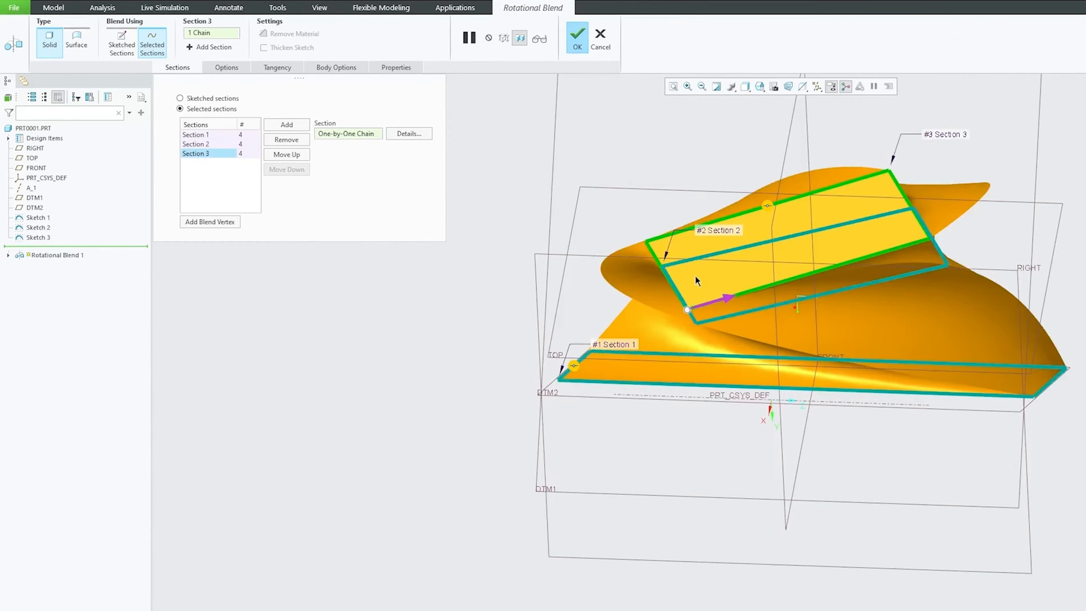
Step: Try moving Section 3's start point to the other corner of the adjacent short edge
middle_click_drag(696, 281, 721, 338)
left_click_drag(710, 364, 677, 307)
middle_click_drag(687, 344, 747, 323)
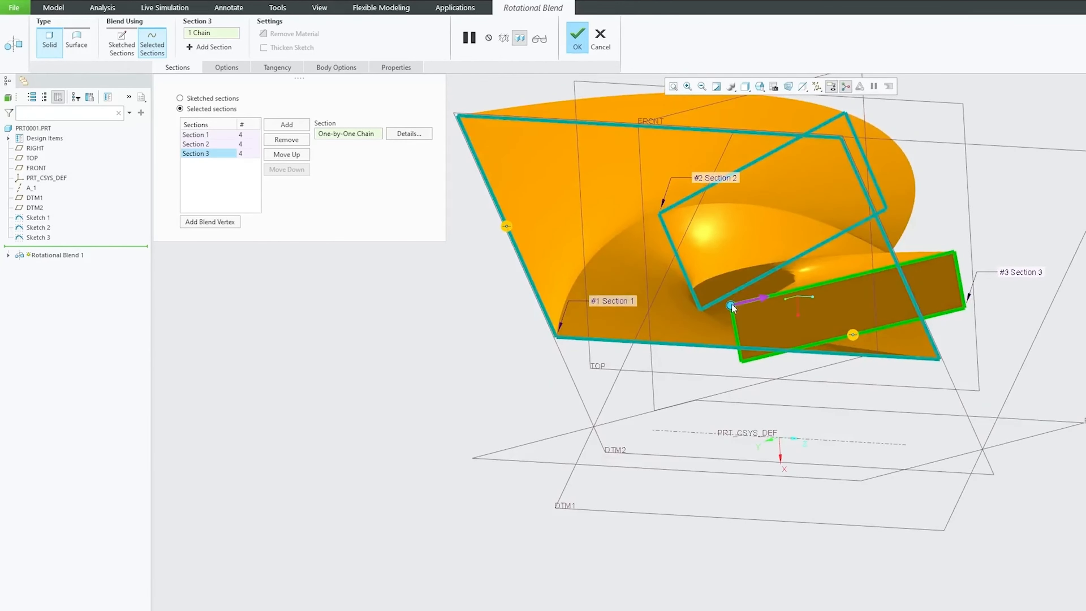
left_click_drag(733, 308, 740, 366)
middle_click_drag(745, 366, 700, 270)
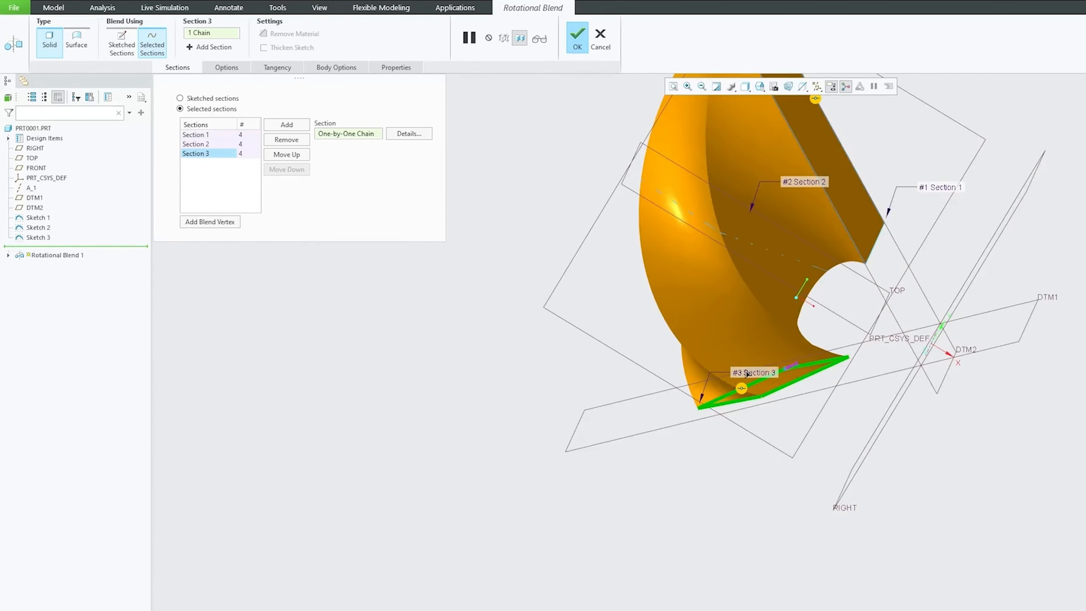
Step: Move Section 3's start point across its short edge and along the long edge nearest Section 2, and complete the blend
left_click(753, 378)
middle_click_drag(784, 374, 764, 331)
left_click_drag(854, 452, 885, 393)
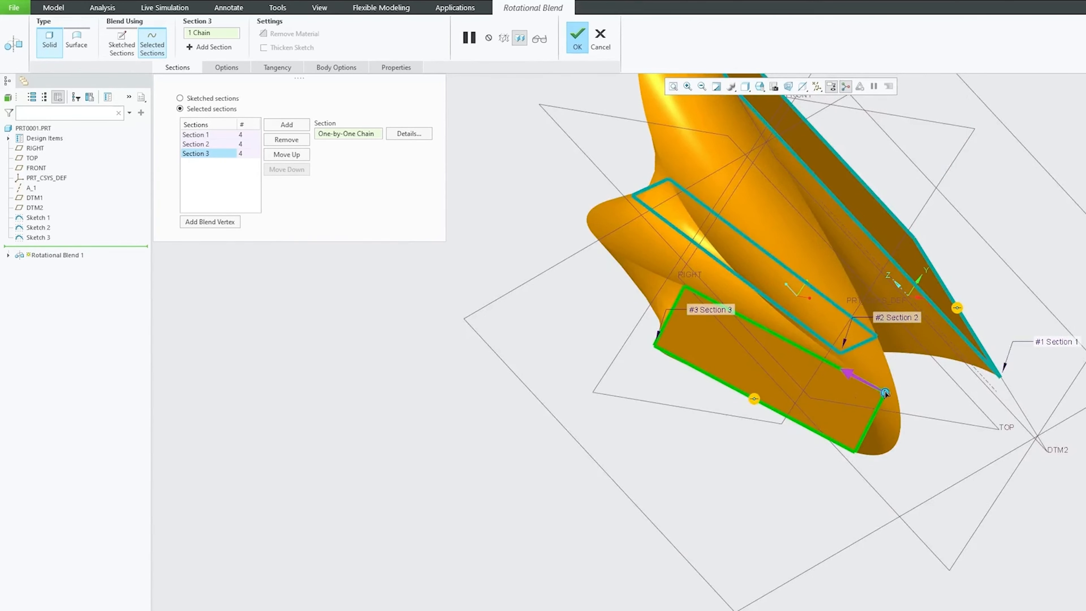
left_click_drag(885, 392, 684, 285)
middle_click_drag(632, 435, 847, 468)
middle_click(848, 466)
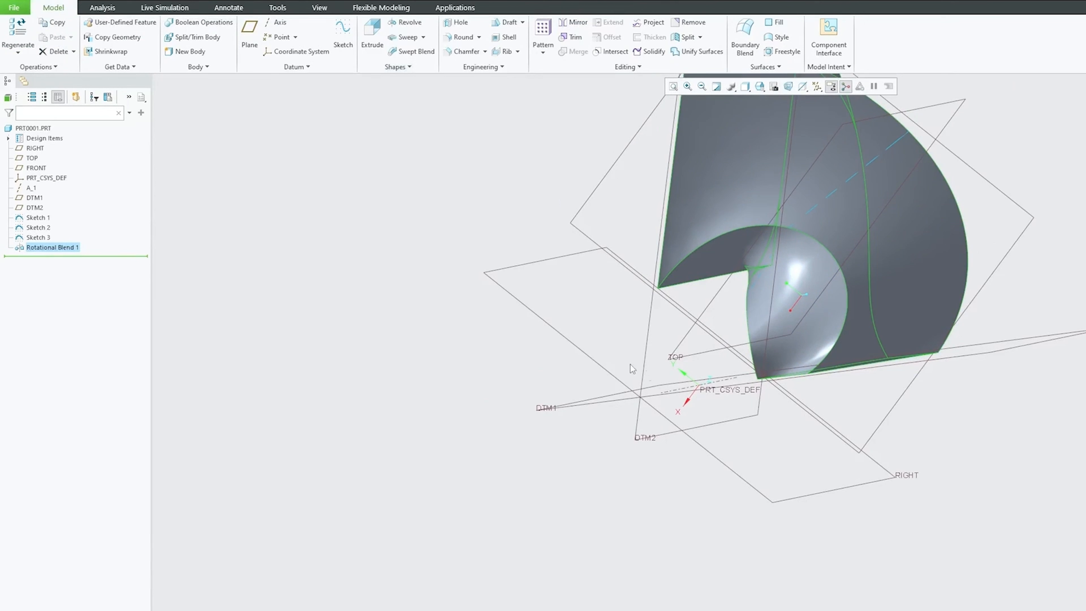
Step: Clear the rotational blend selection and select Sketch 1
left_click(630, 364)
scroll(628, 372, "up", 3)
middle_click_drag(629, 372, 670, 248)
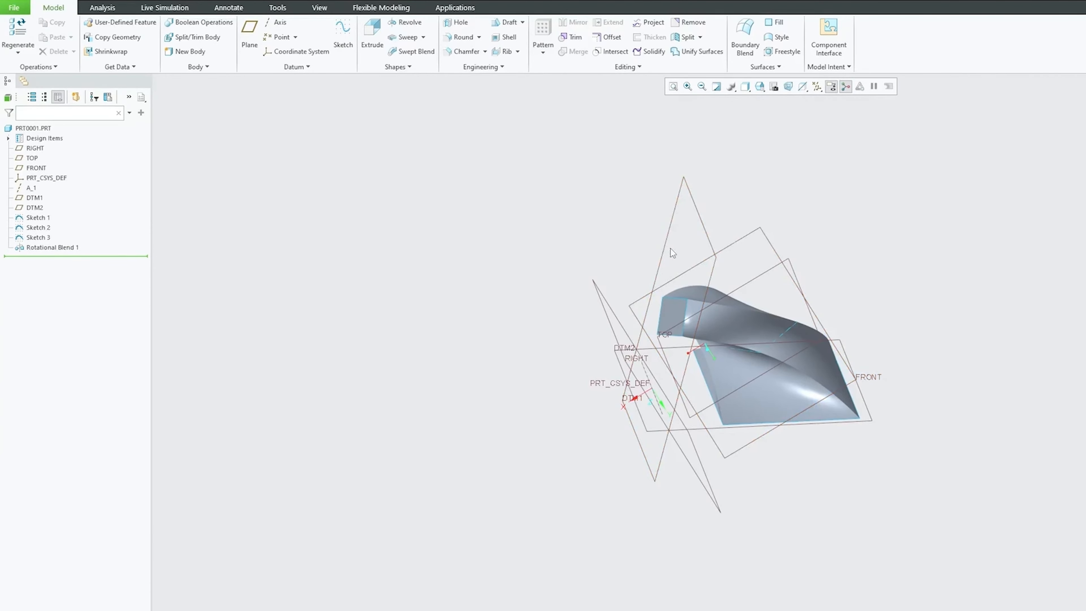
left_click(43, 218)
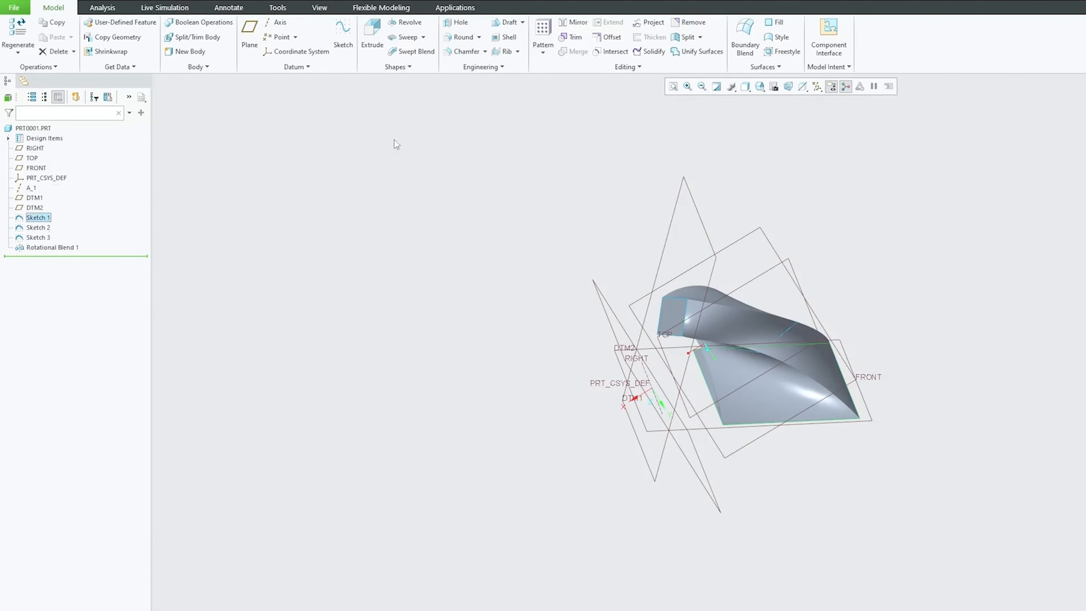